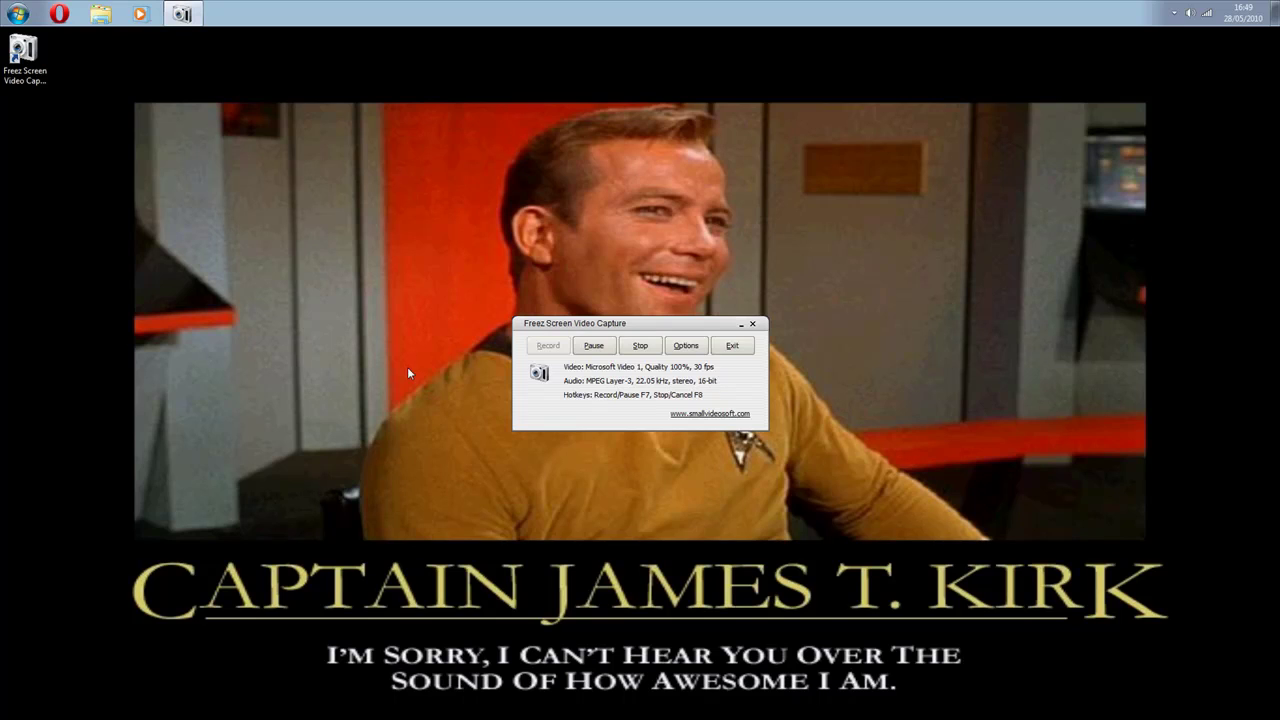
Step: Open Control Panel from the Start menu and switch it to Category view
left_click(16, 14)
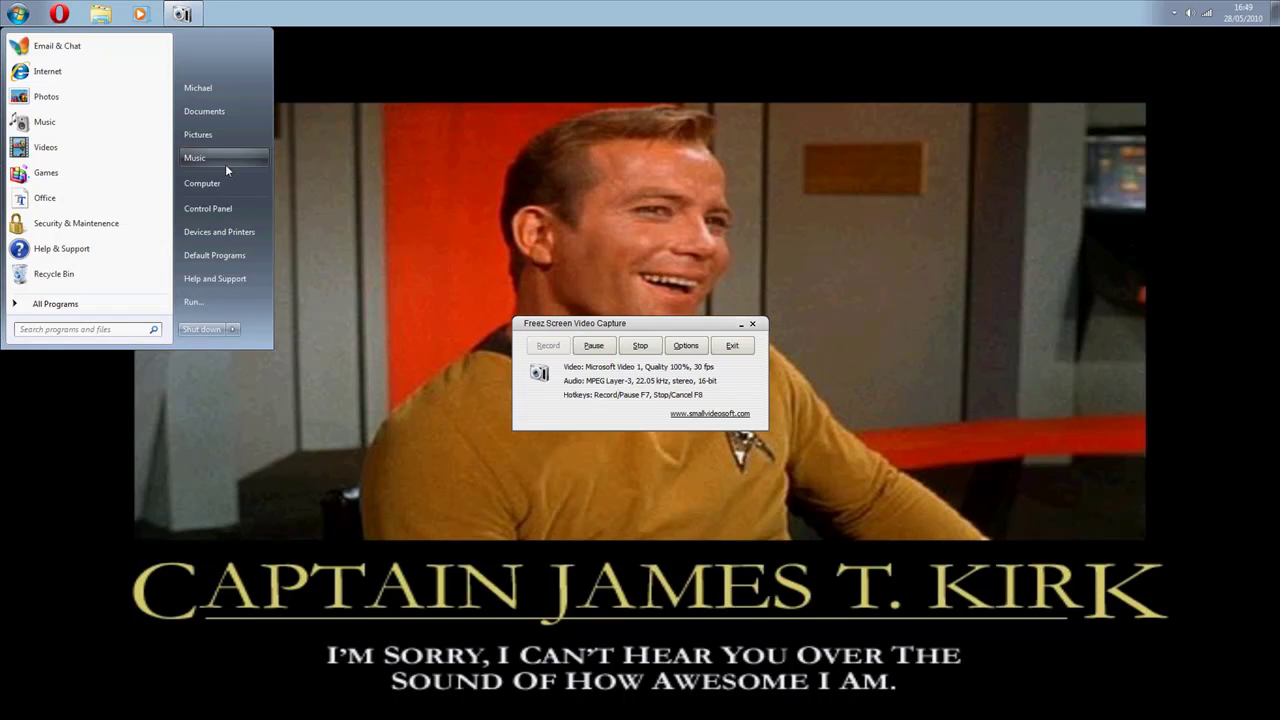
left_click(221, 212)
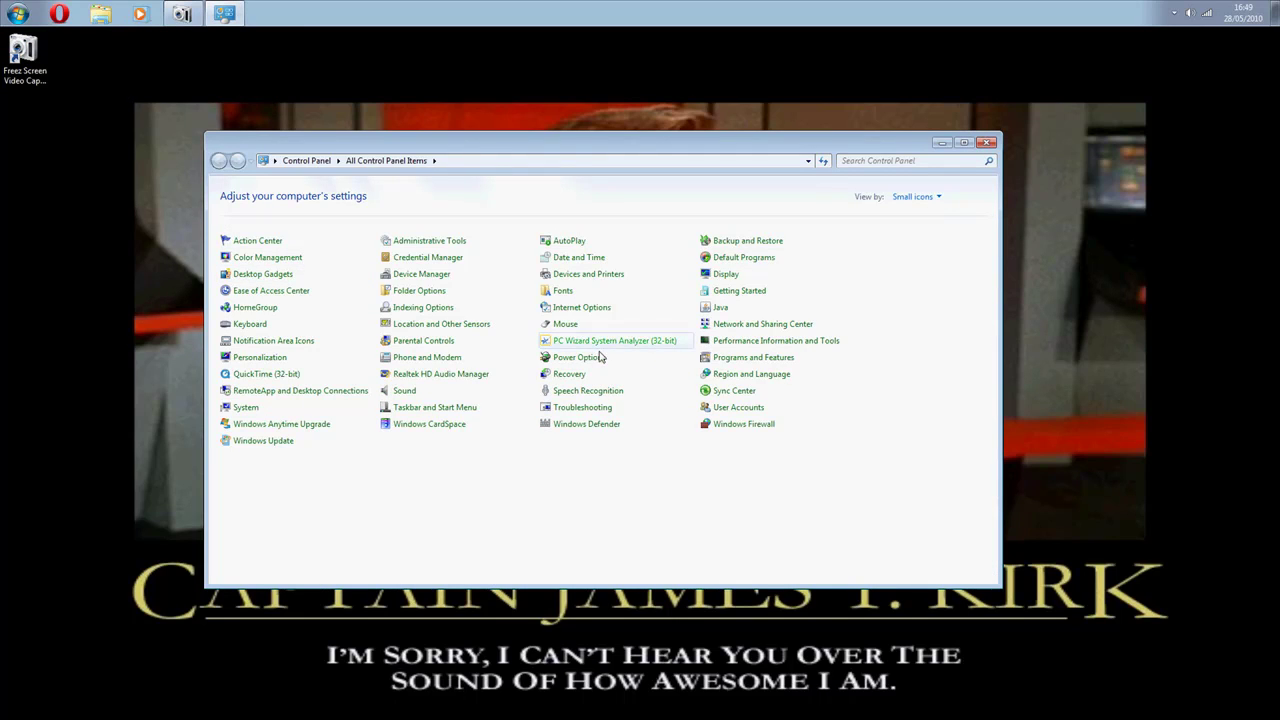
left_click(410, 392)
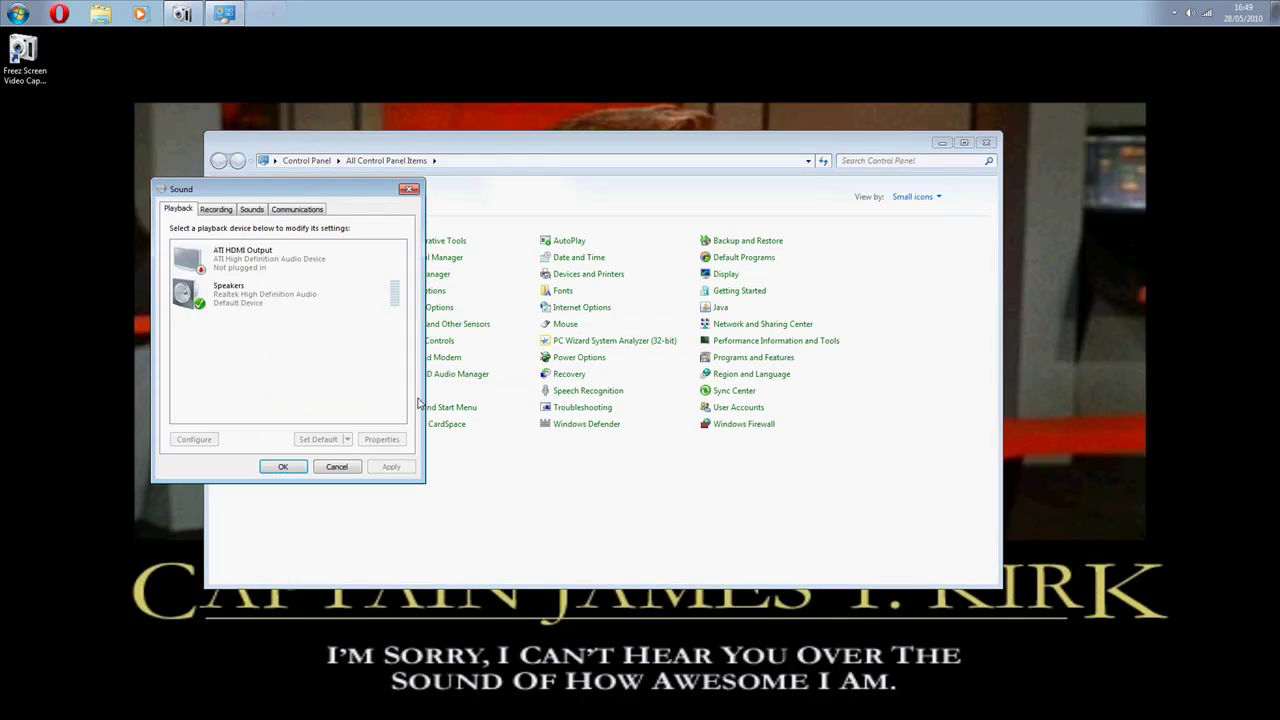
left_click(938, 200)
left_click(940, 199)
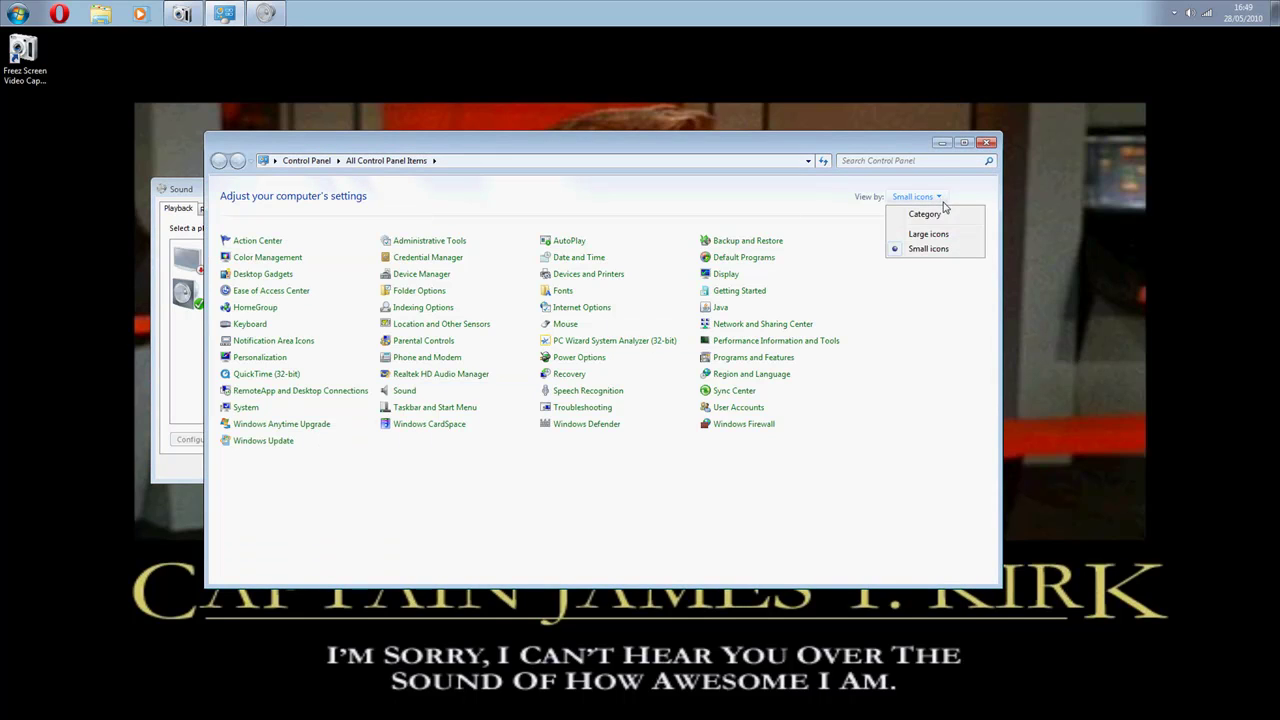
left_click(925, 215)
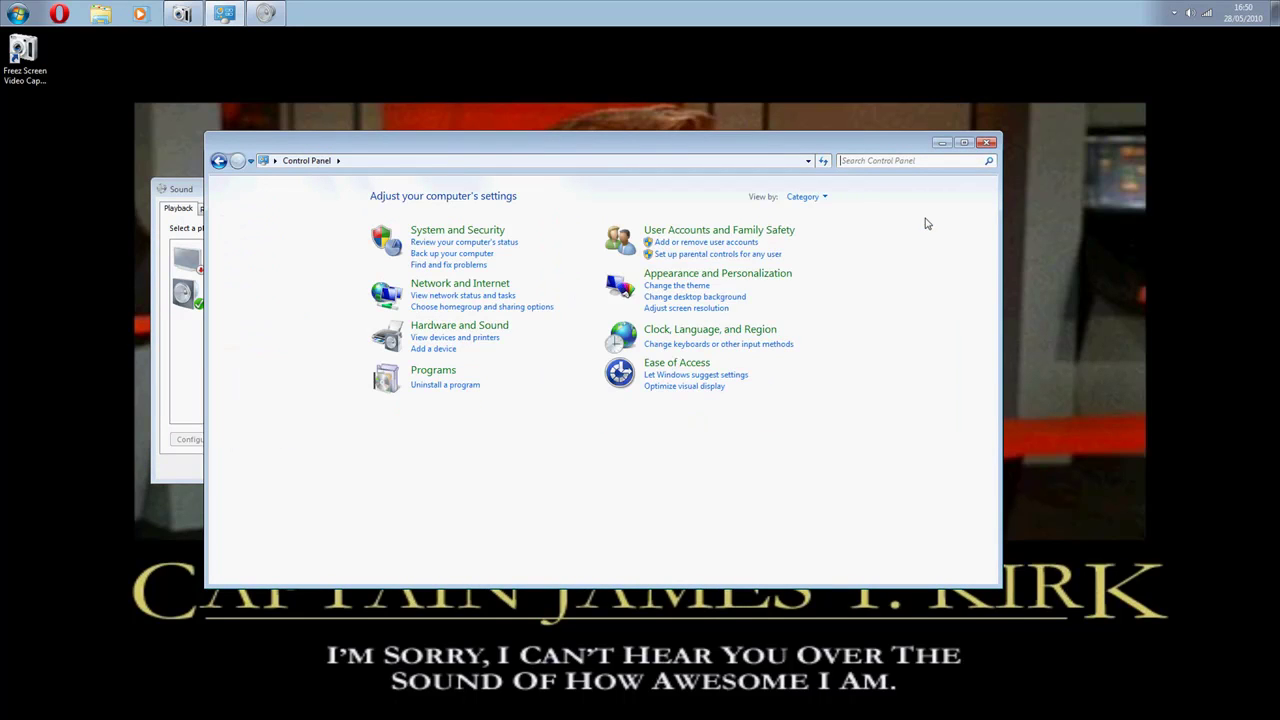
Step: Open Sound under Hardware and Sound, then close the Control Panel window
left_click(492, 333)
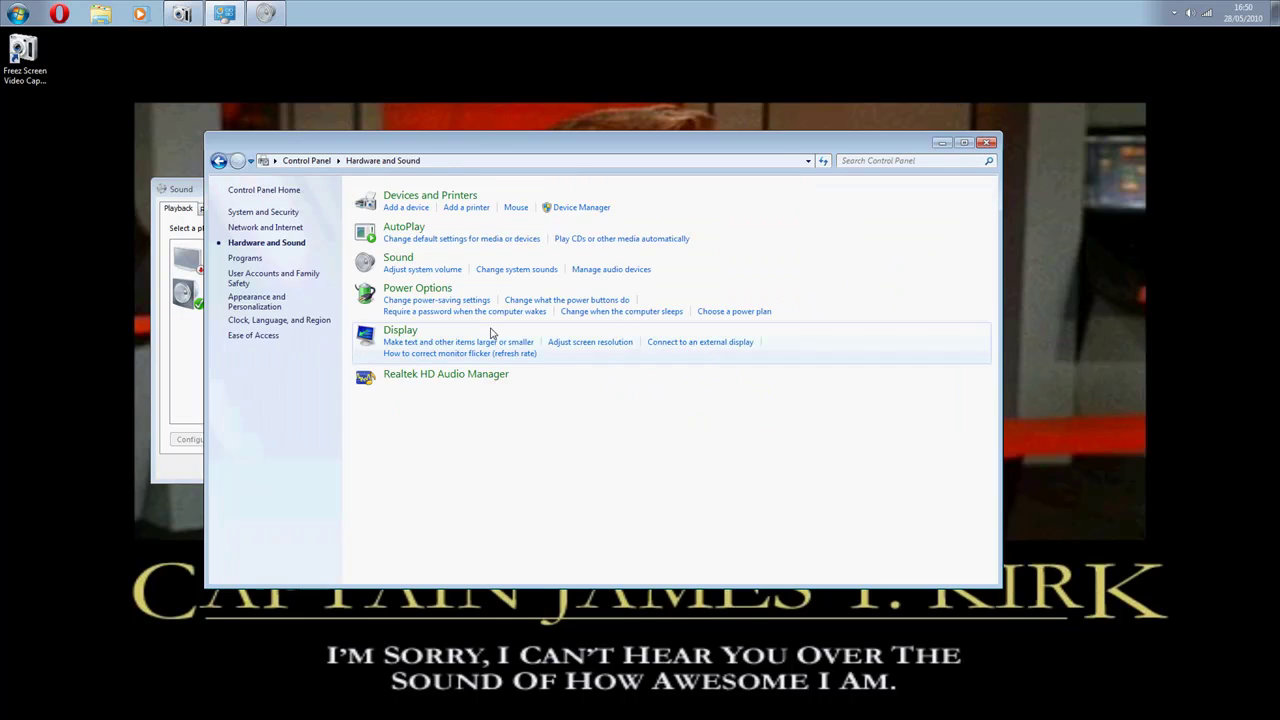
left_click(398, 258)
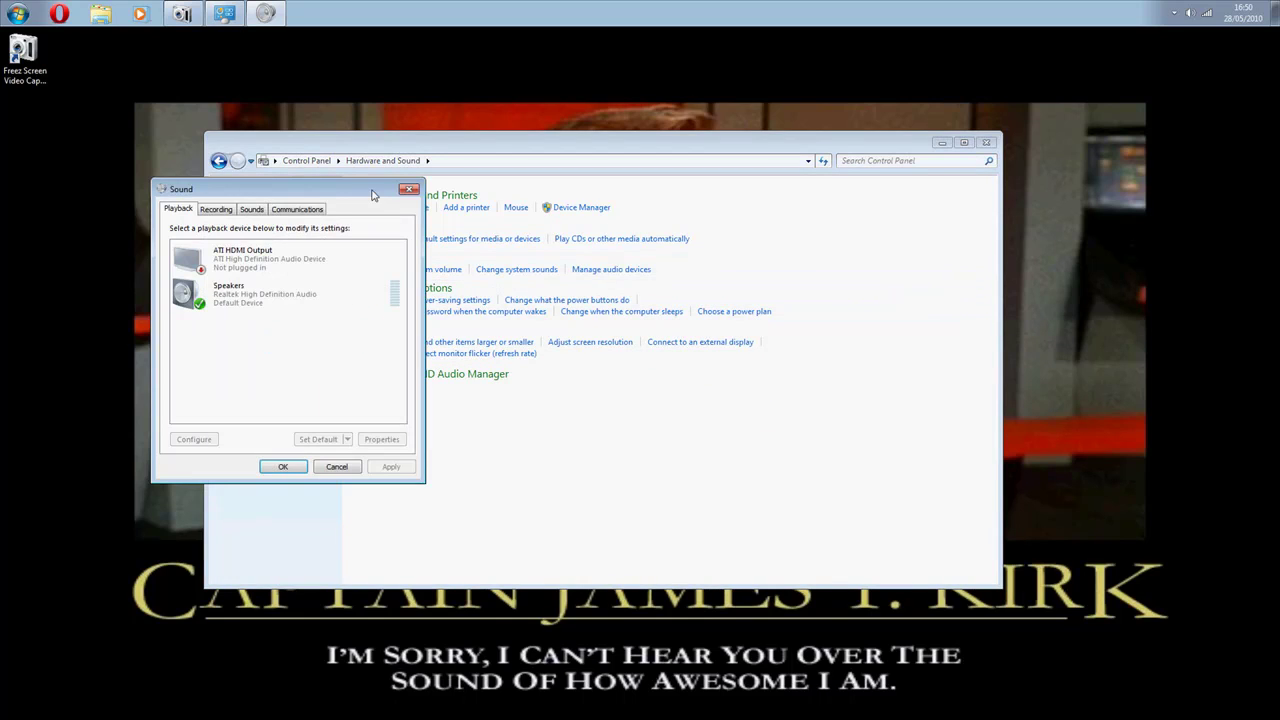
left_click(993, 138)
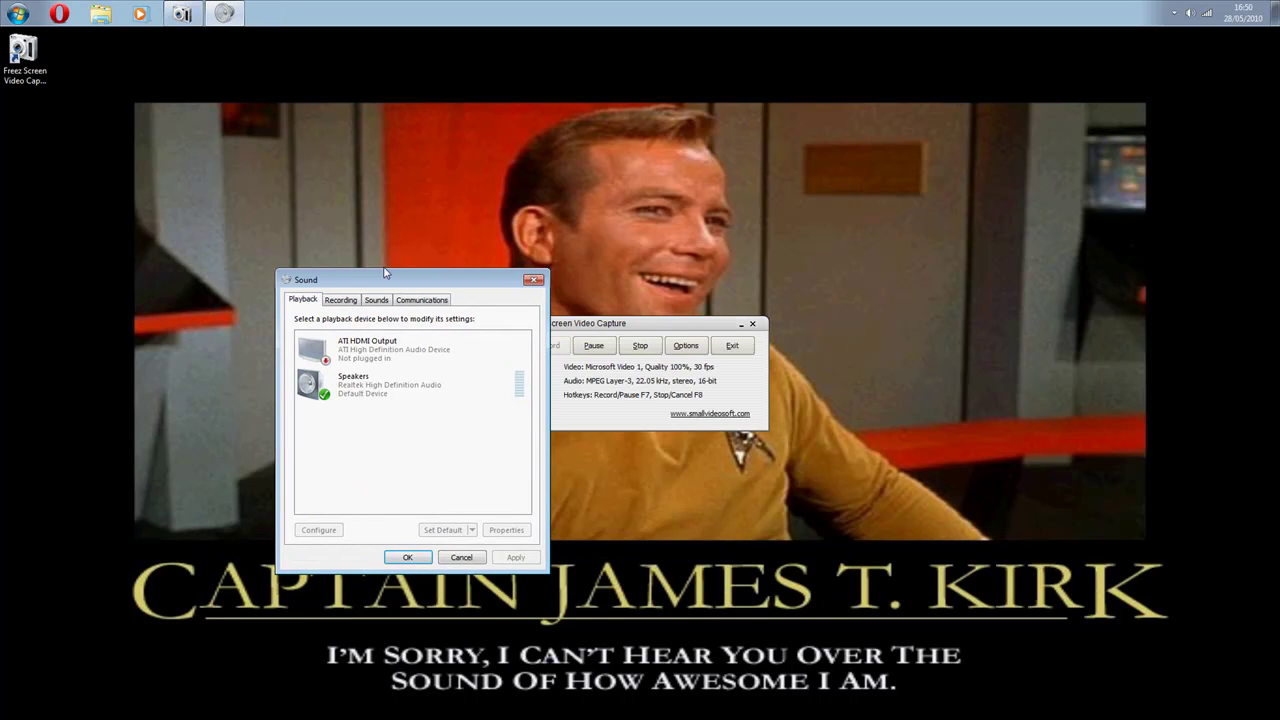
left_click_drag(385, 283, 305, 215)
left_click(263, 224)
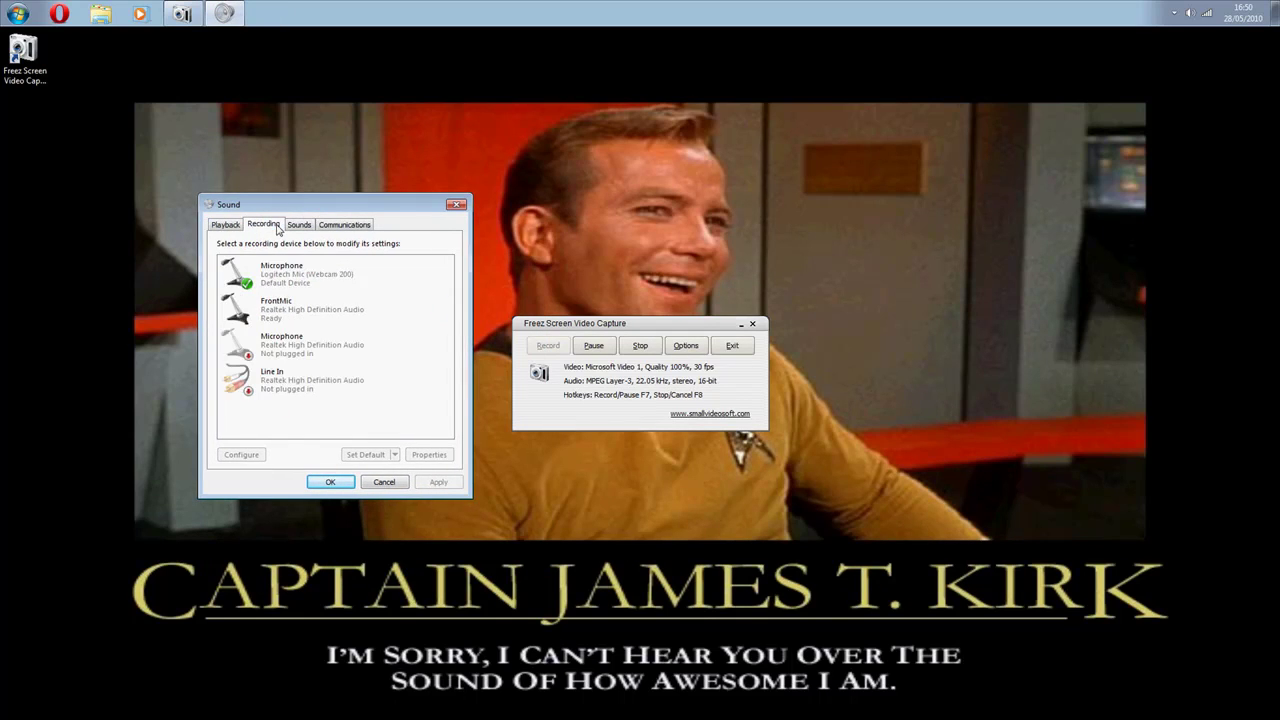
right_click(285, 411)
left_click(310, 420)
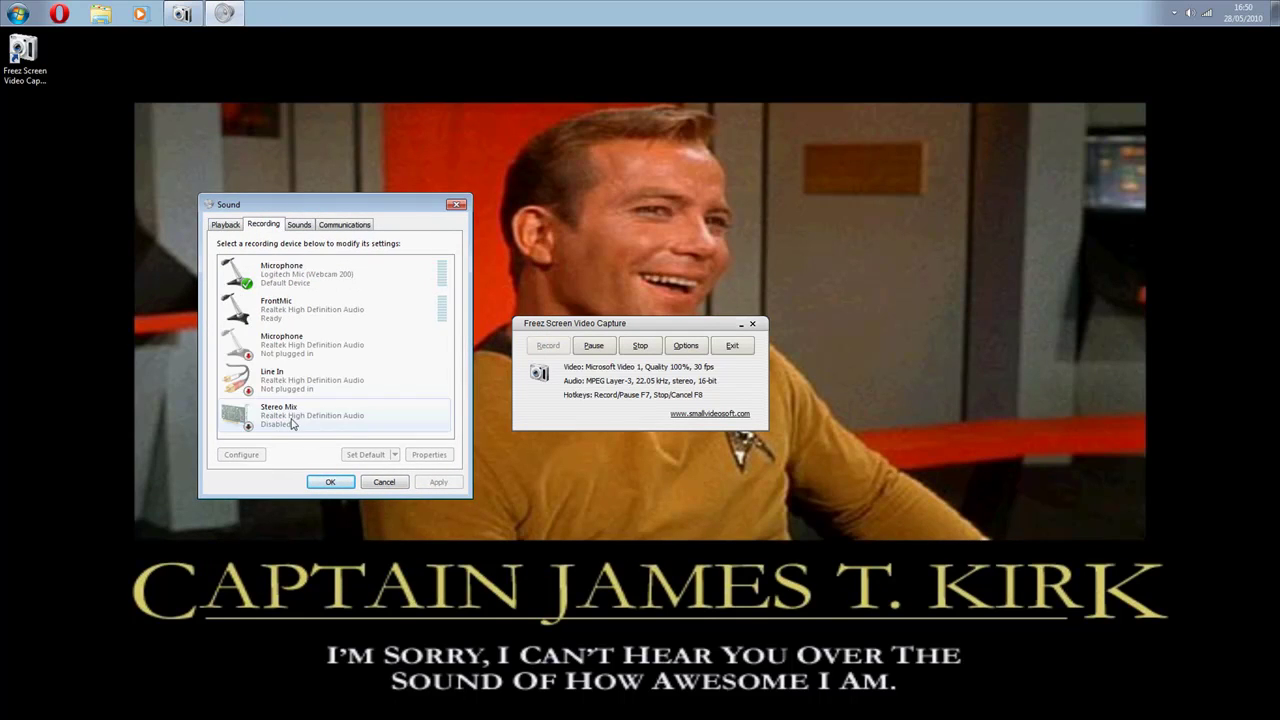
left_click(296, 425)
left_click(431, 456)
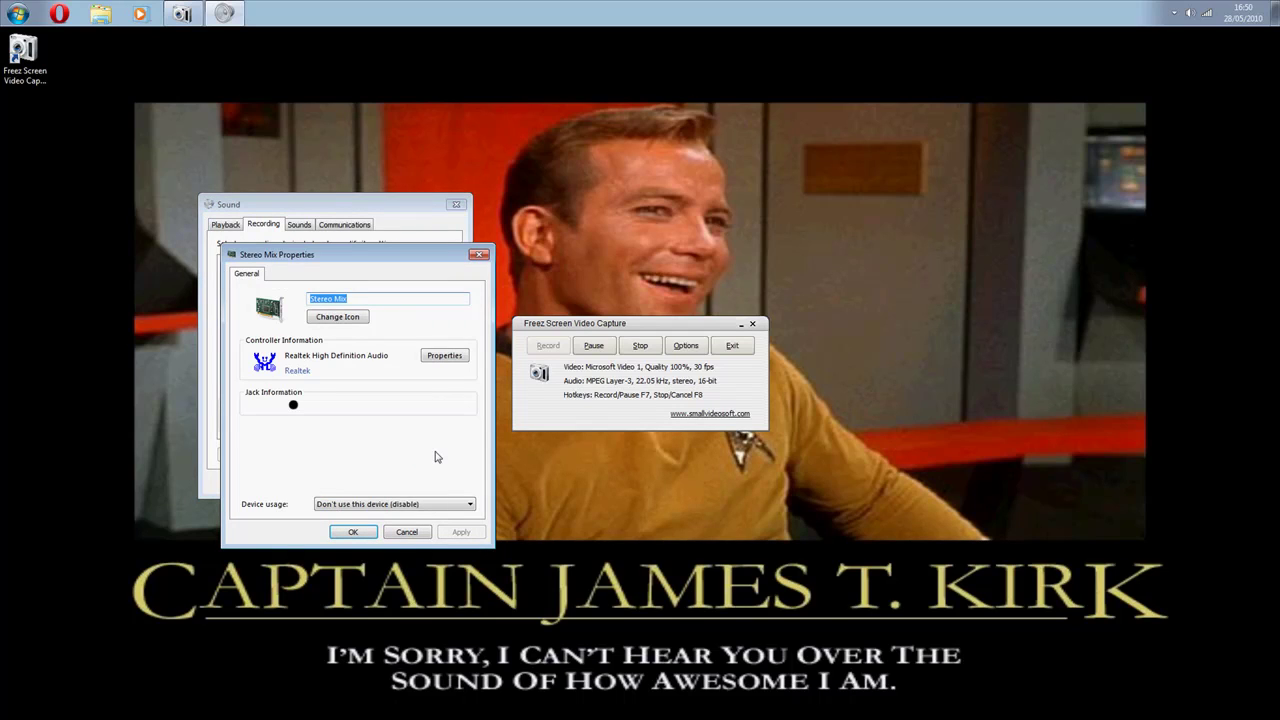
left_click(410, 503)
left_click(400, 517)
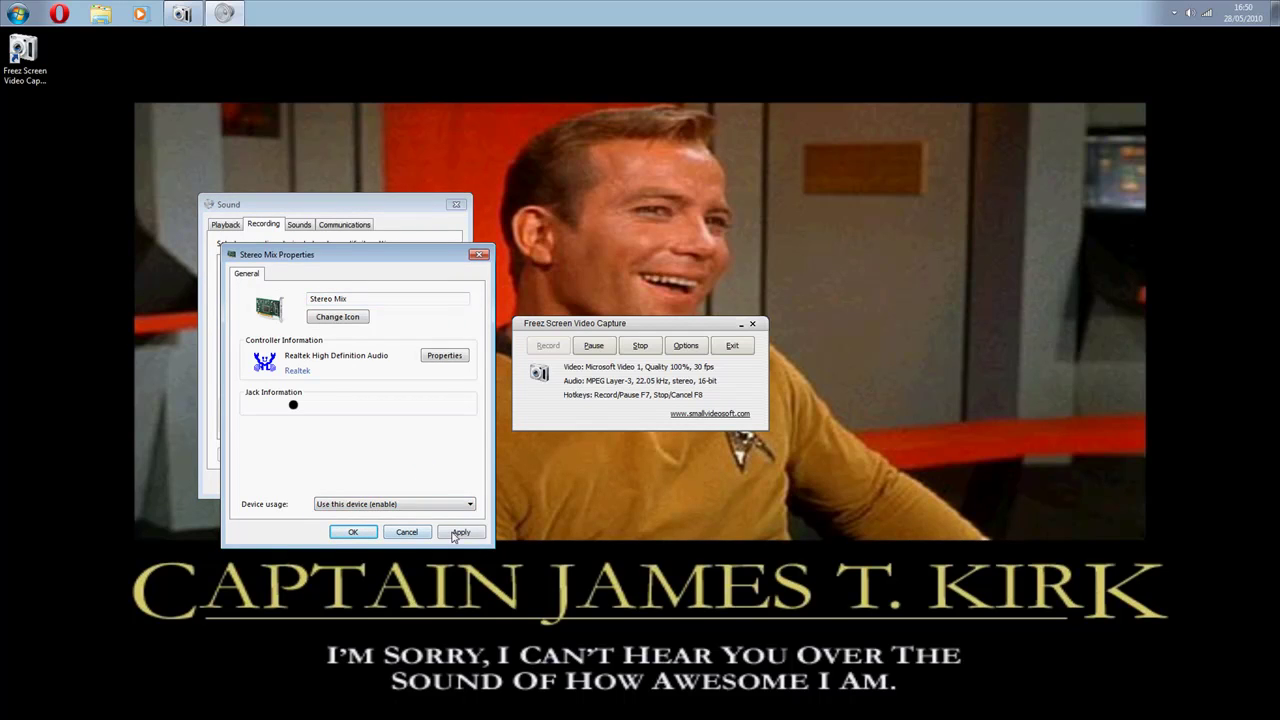
left_click(352, 531)
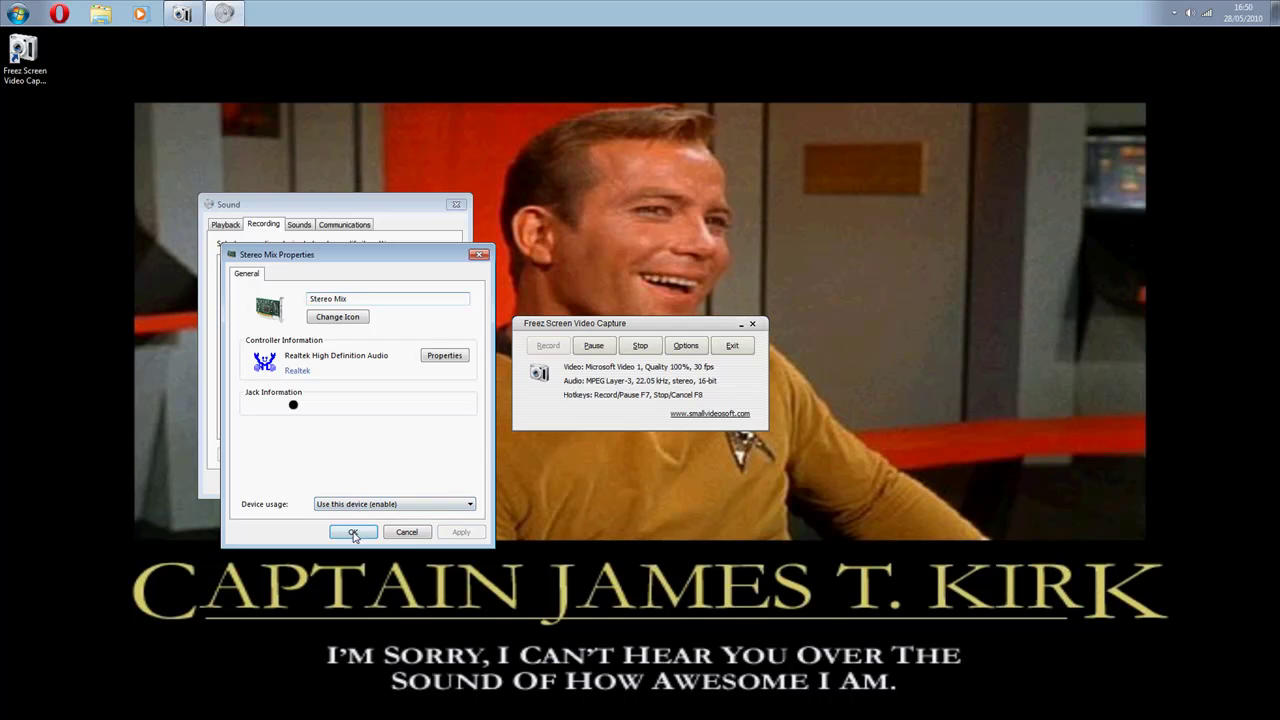
Step: Make Stereo Mix the default recording device and raise its recording level to 95
left_click(366, 454)
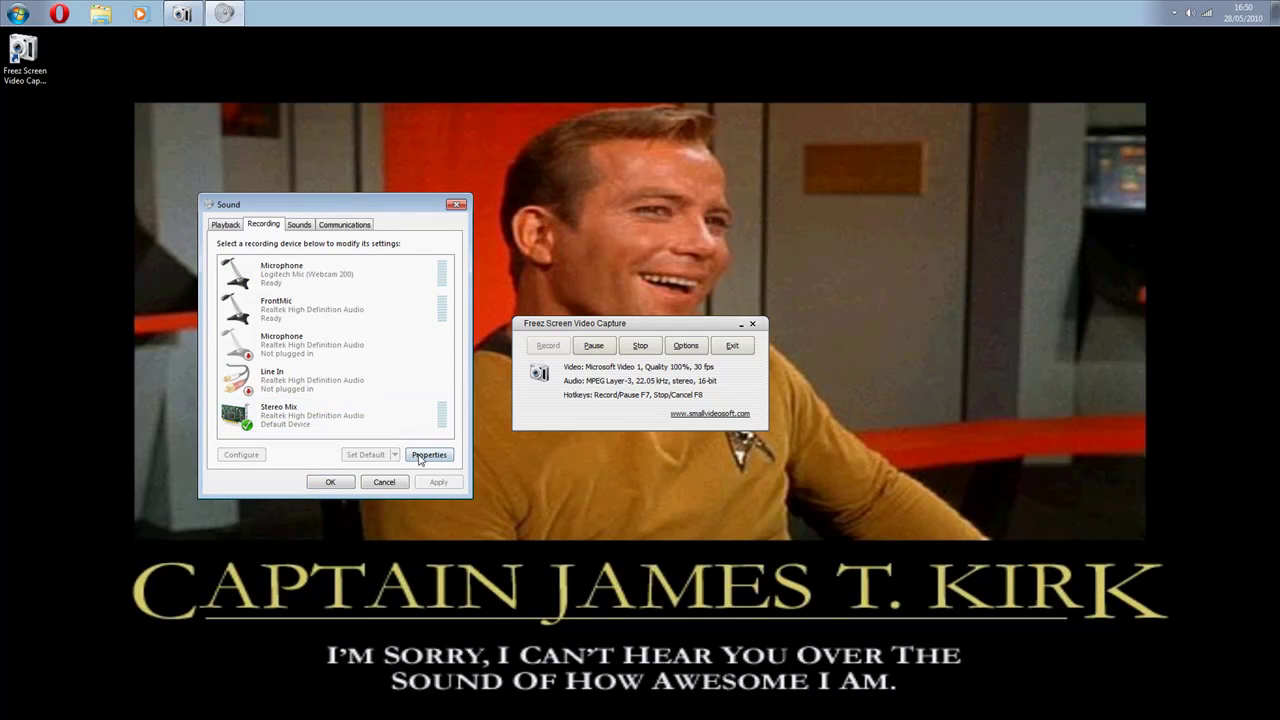
left_click(428, 455)
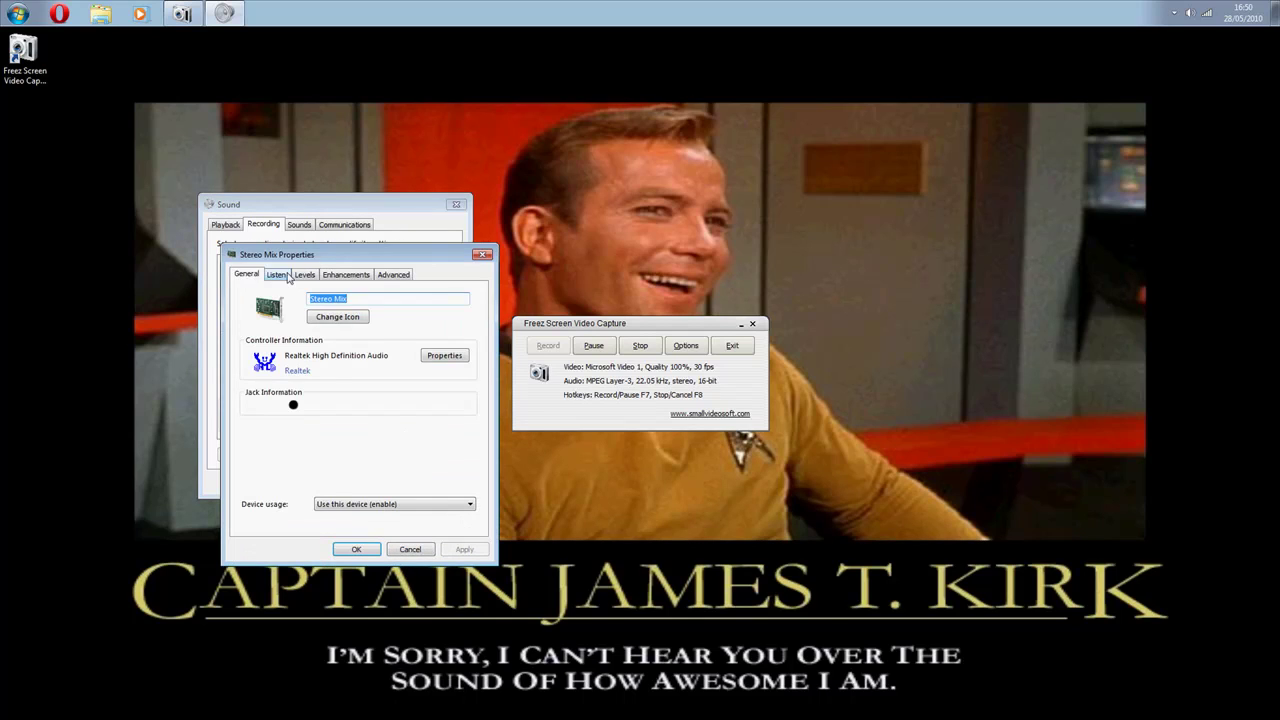
left_click(288, 276)
left_click(302, 276)
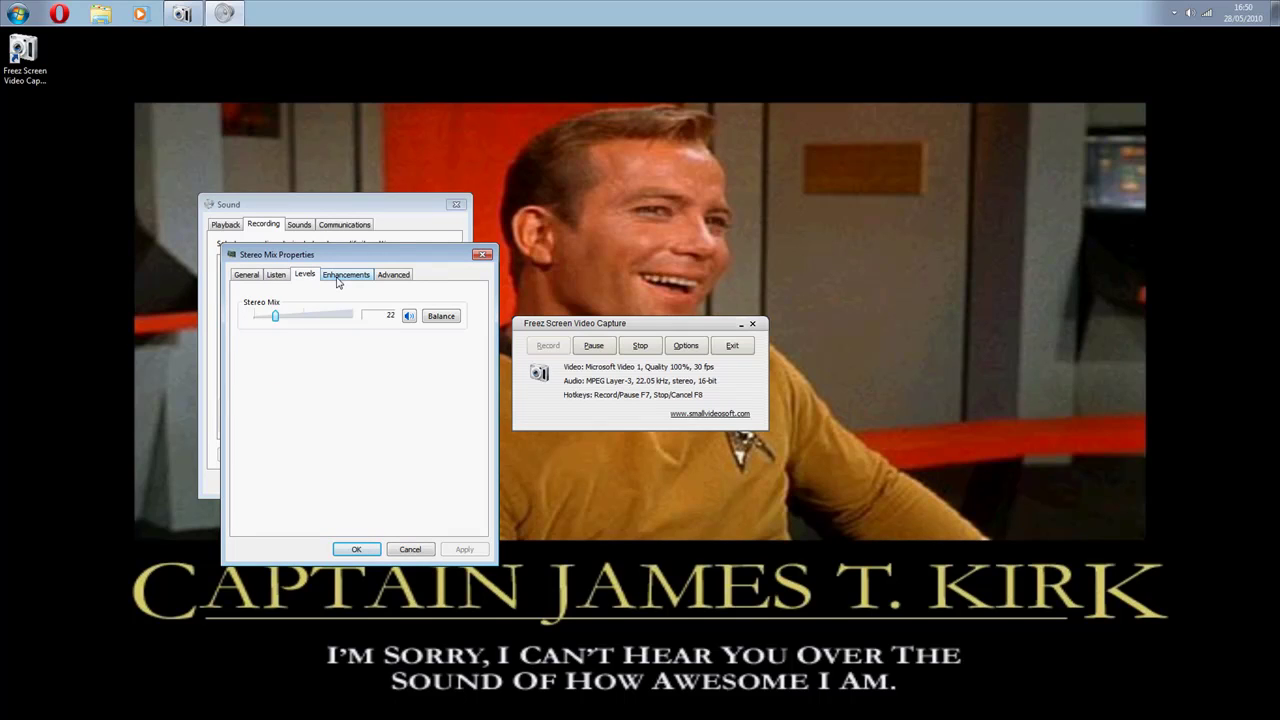
left_click_drag(277, 320, 369, 334)
Step: Set Stereo Mix's default format to 2 channel, 16 bit, 192000 Hz (Studio Quality) and apply
left_click(362, 276)
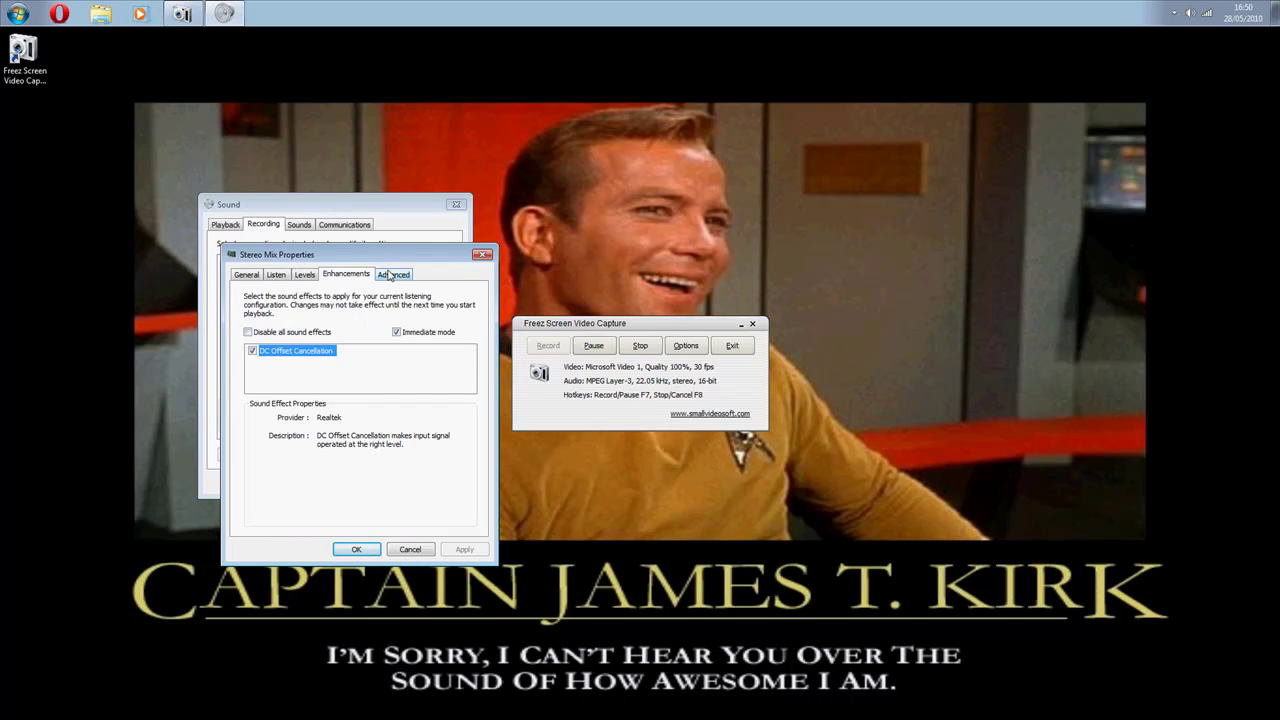
left_click(390, 276)
left_click(362, 337)
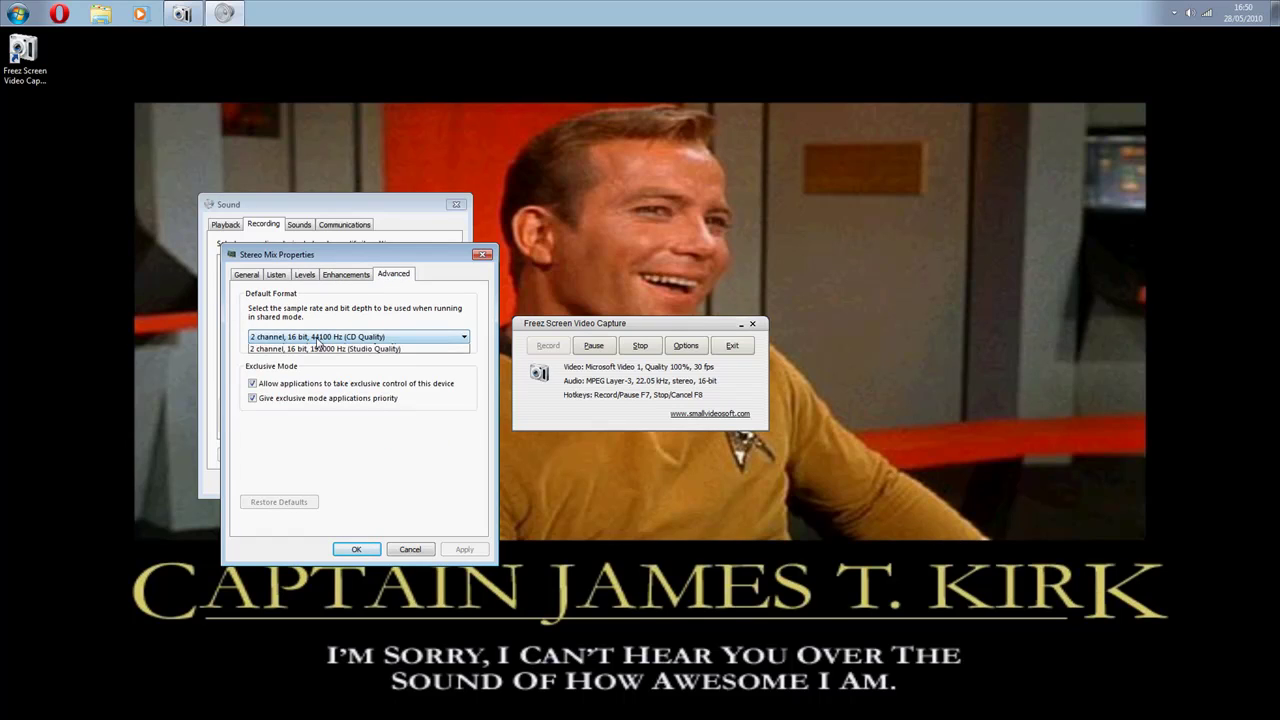
left_click(317, 375)
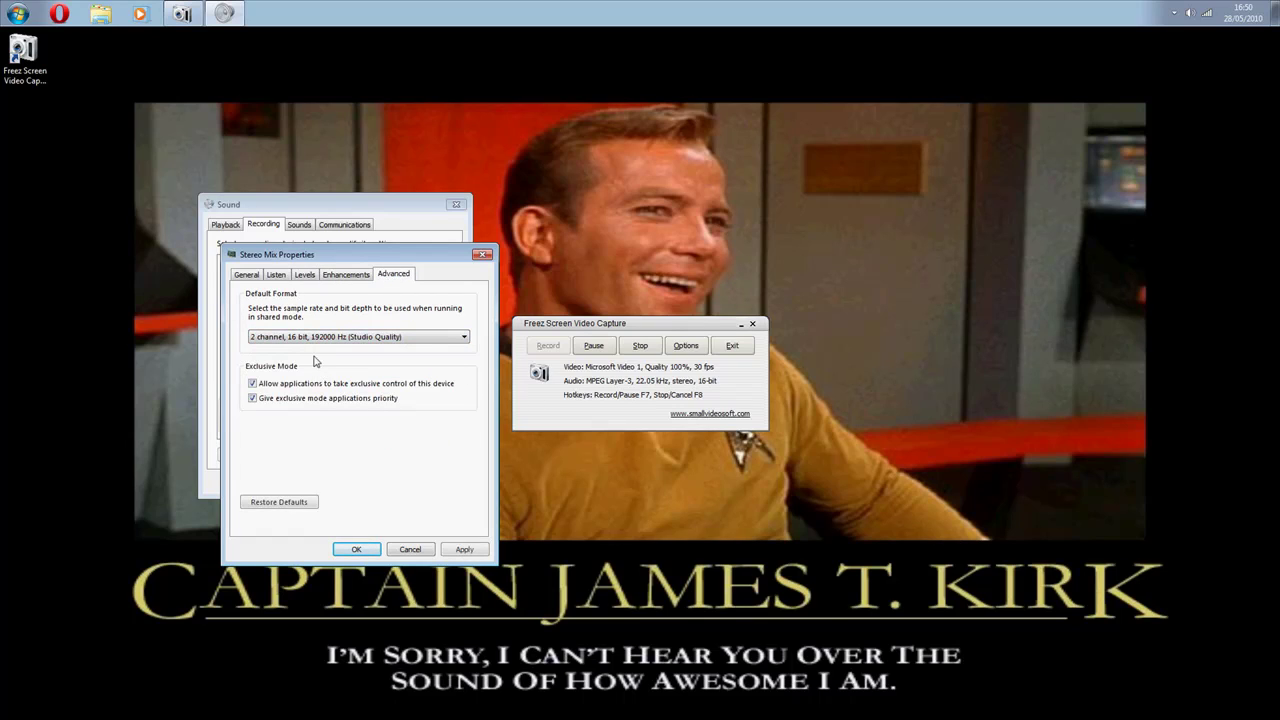
left_click(247, 275)
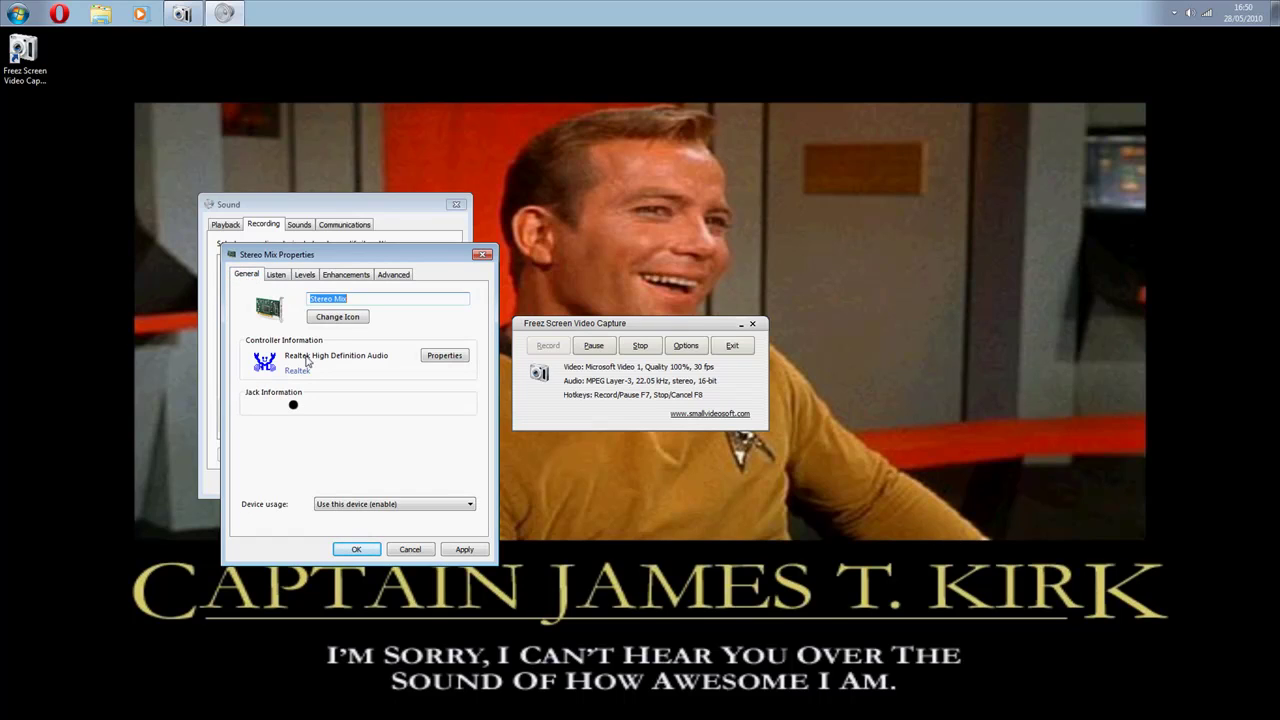
left_click(463, 549)
left_click(356, 549)
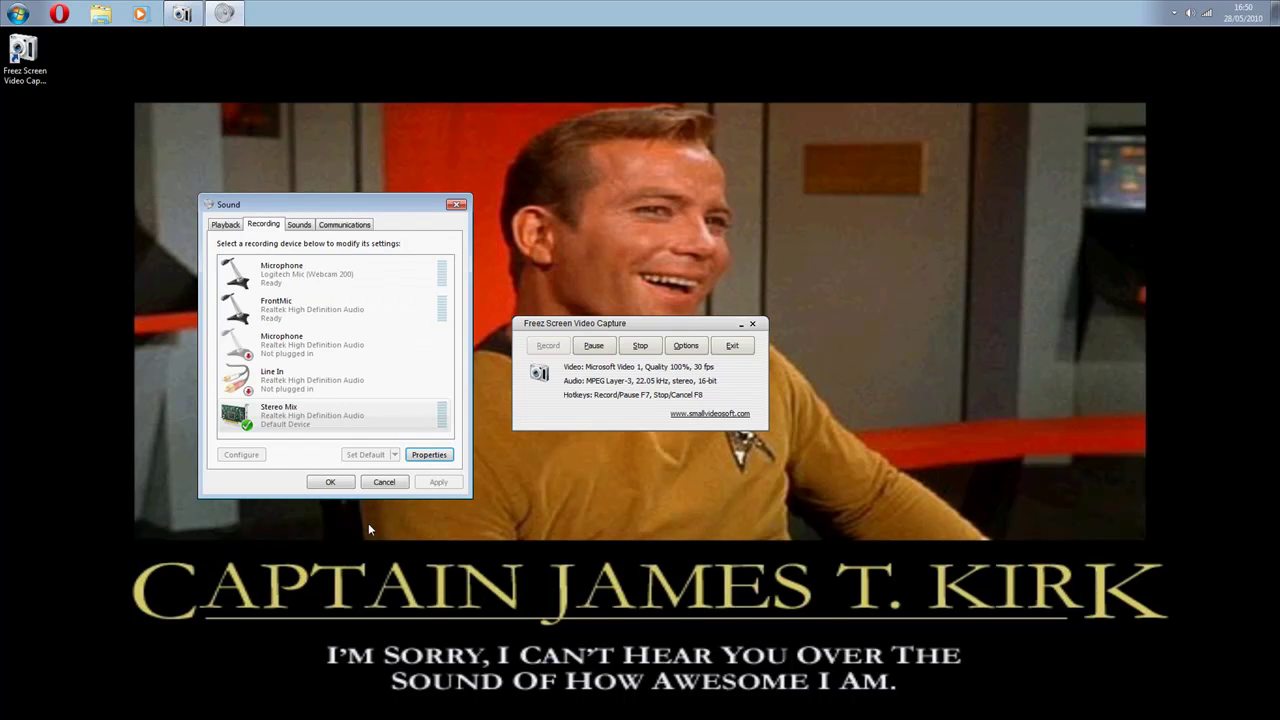
Step: Close the Sound settings and start playing Ministry - Roadhouse Blues in VLC
left_click(333, 483)
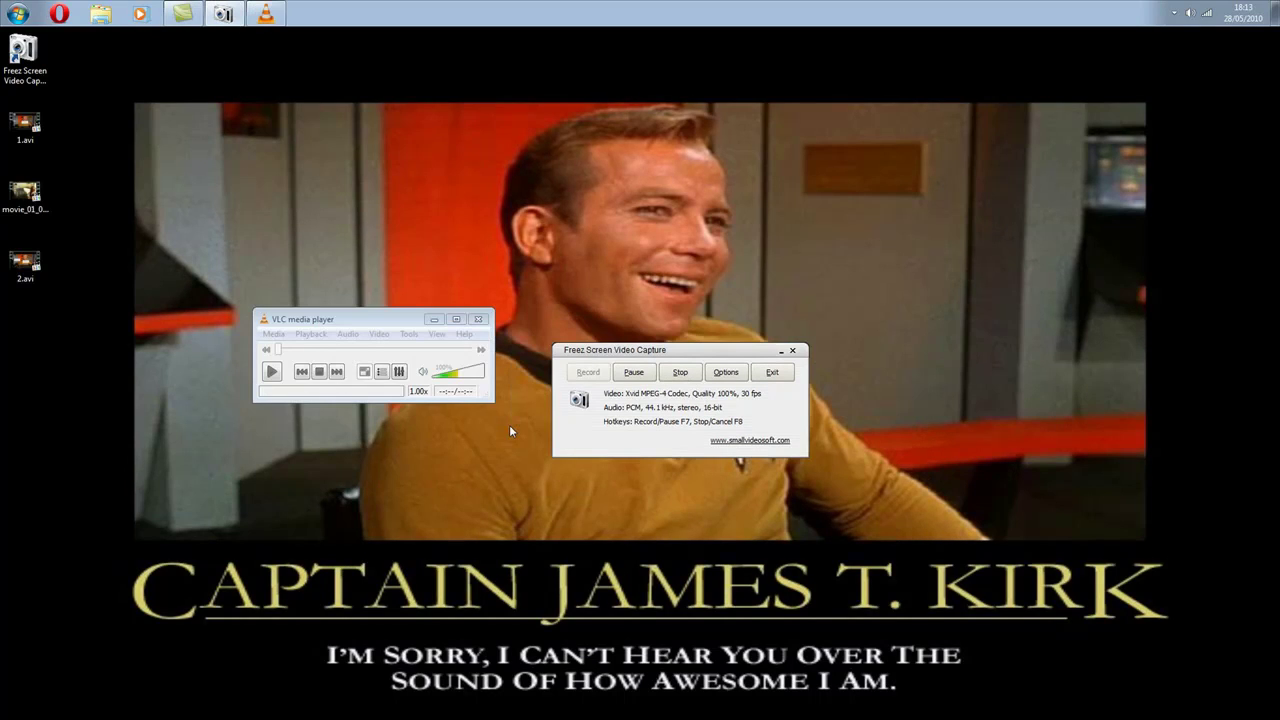
left_click(272, 372)
left_click(272, 372)
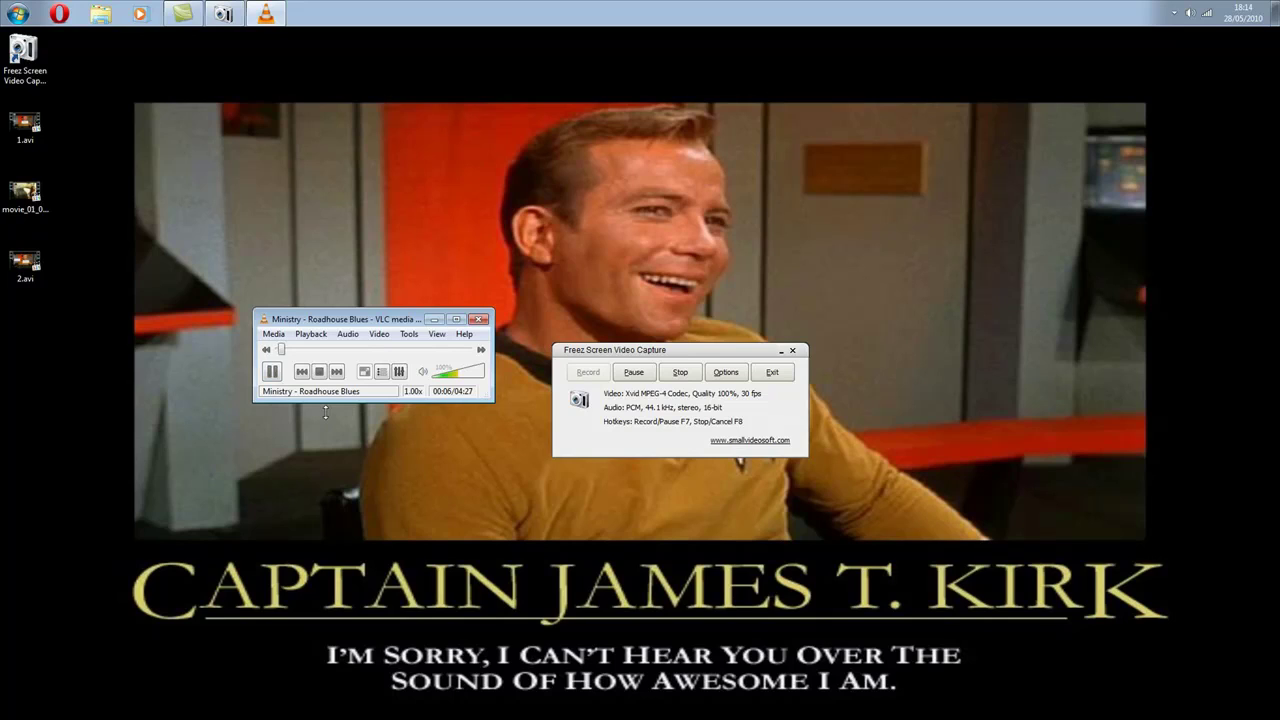
Step: Seek the track to about 00:44, 03:25 and back to 00:39, then close VLC
left_click(310, 350)
left_click_drag(358, 352, 386, 352)
left_click(425, 351)
left_click(307, 352)
left_click(479, 319)
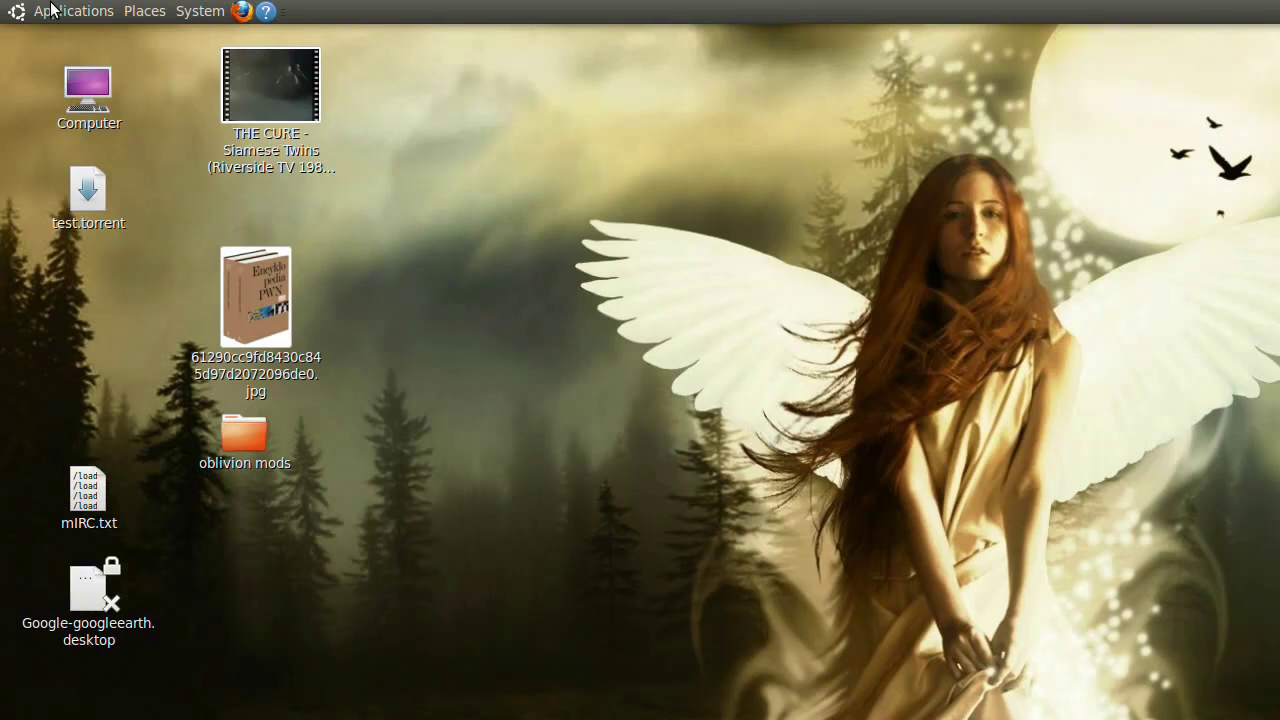
Step: Launch Ubuntu Software Centre, search 'Pulse' and select PulseAudio Volume Control
left_click(50, 10)
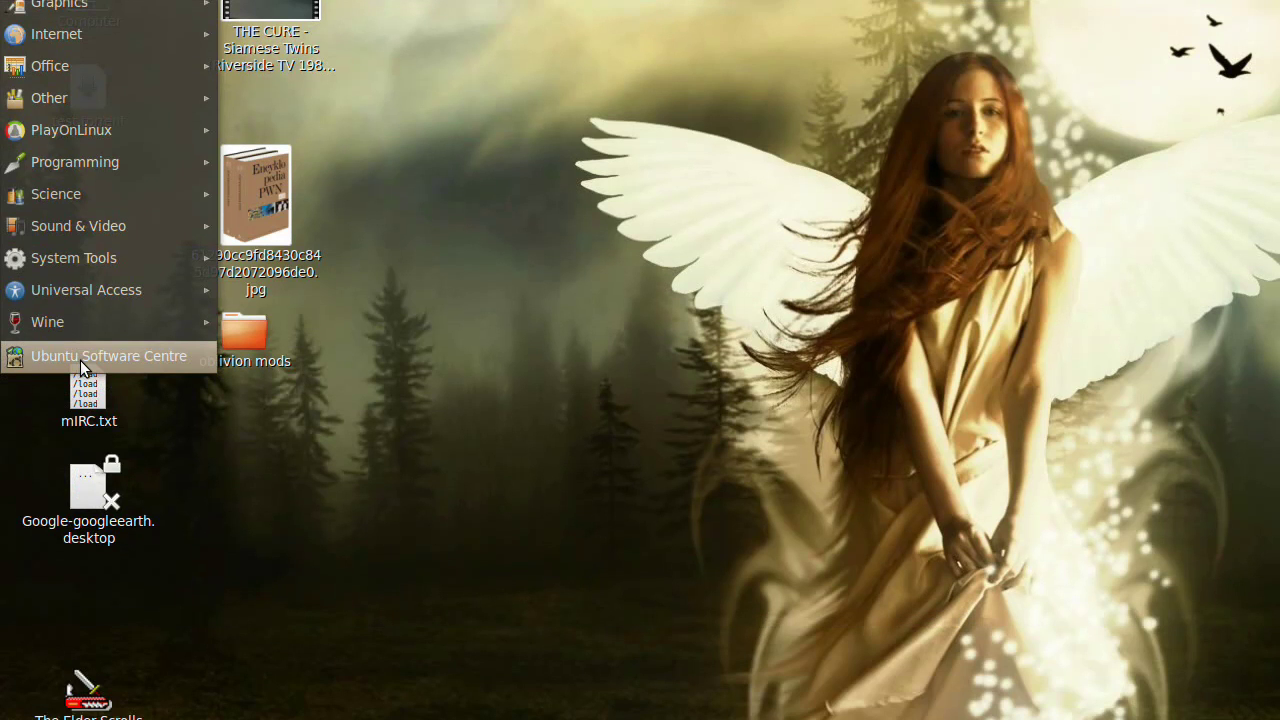
left_click(81, 360)
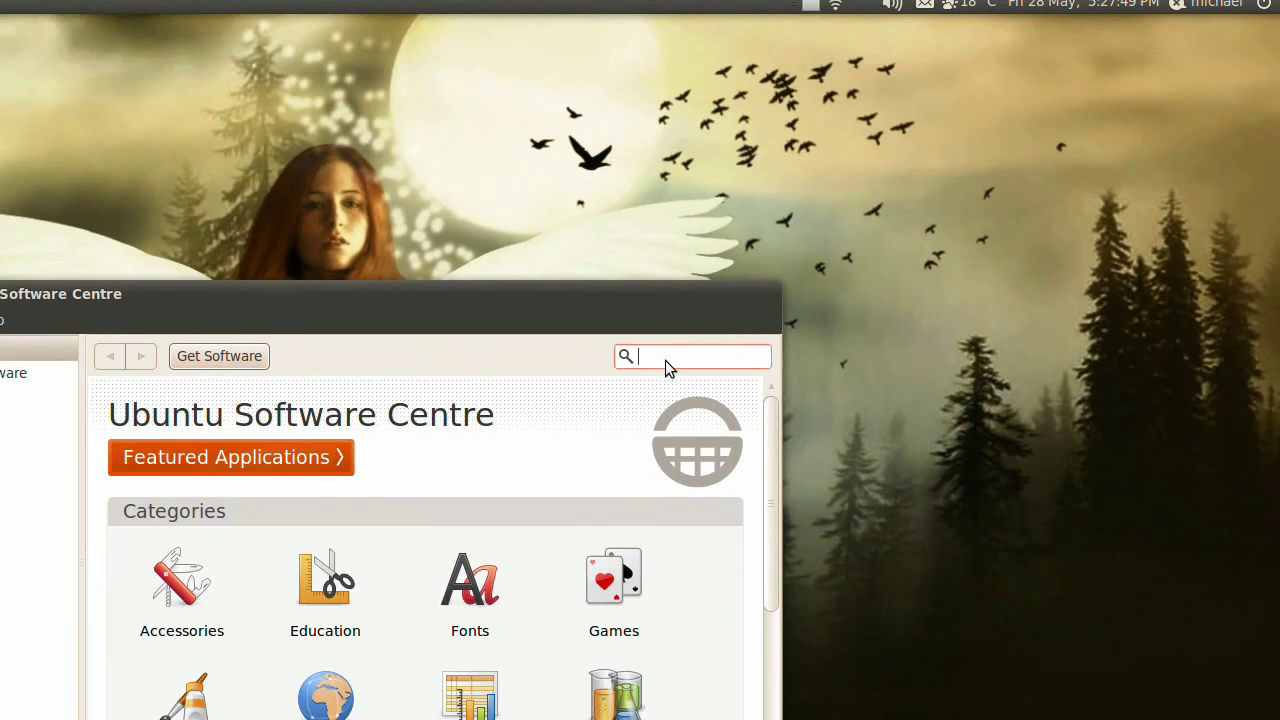
type("Pulse")
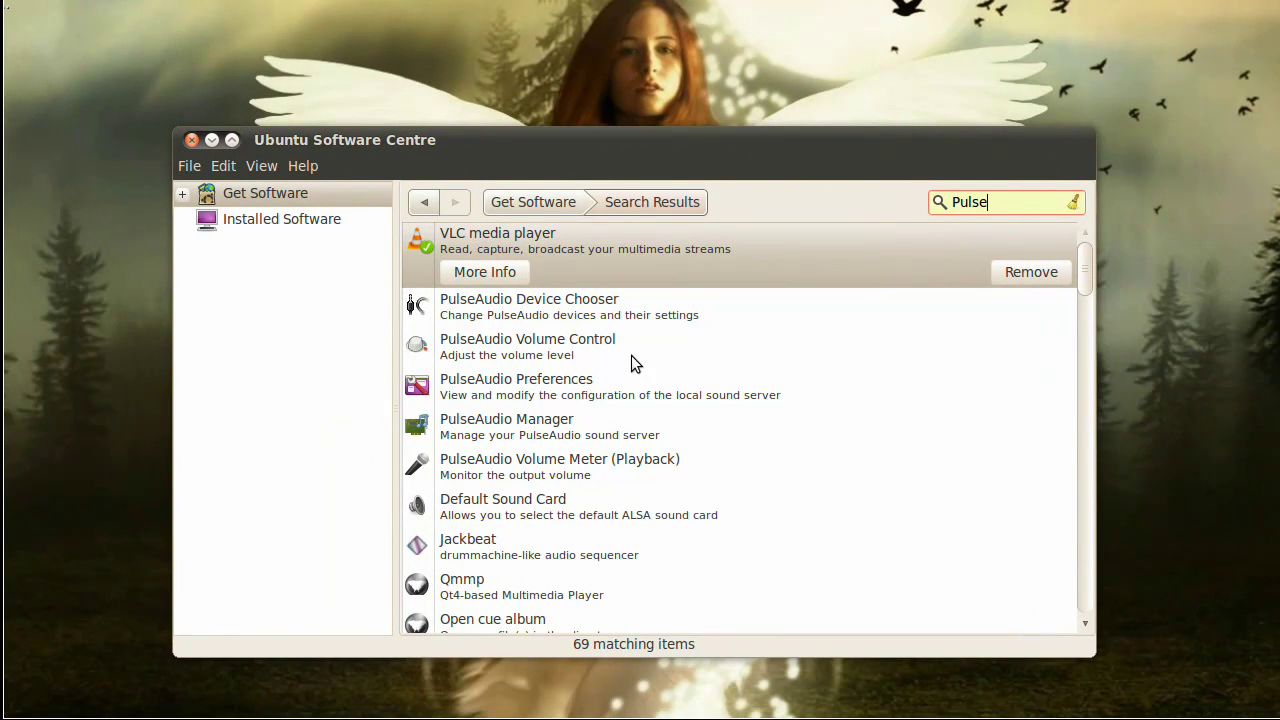
left_click(317, 500)
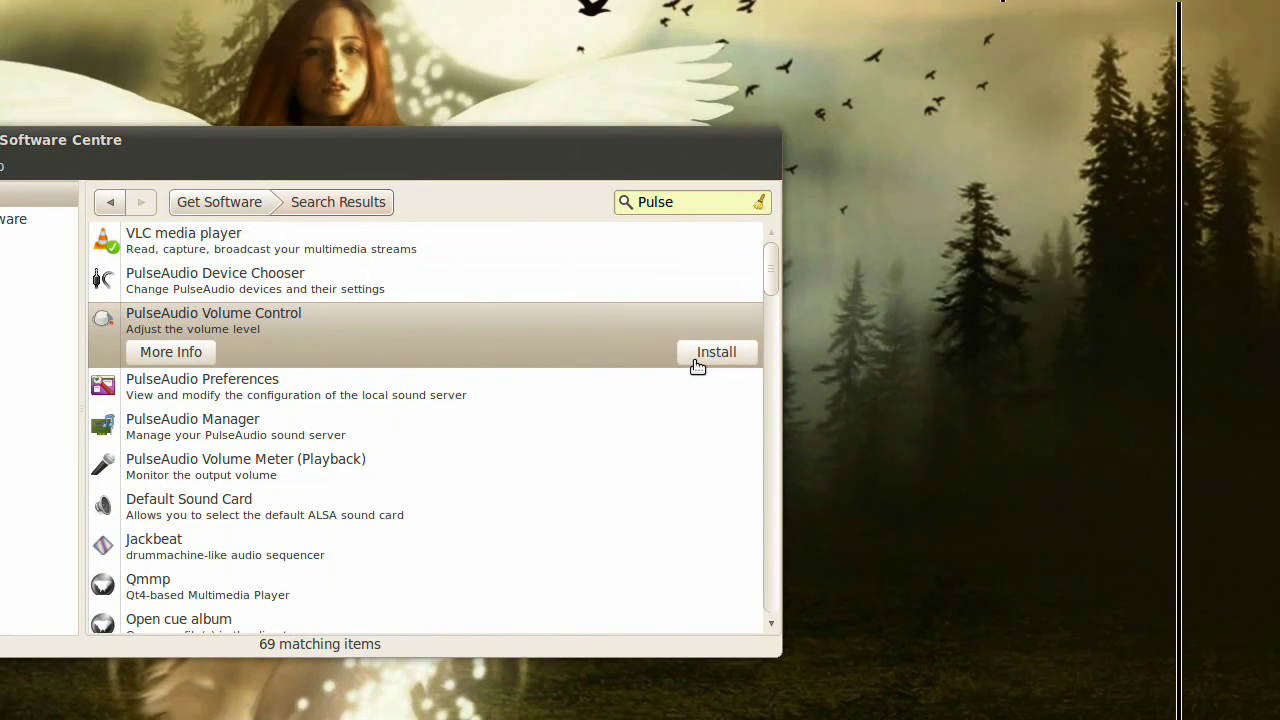
Step: Install PulseAudio Volume Control, authenticating with the account password
left_click(697, 362)
key("Escape")
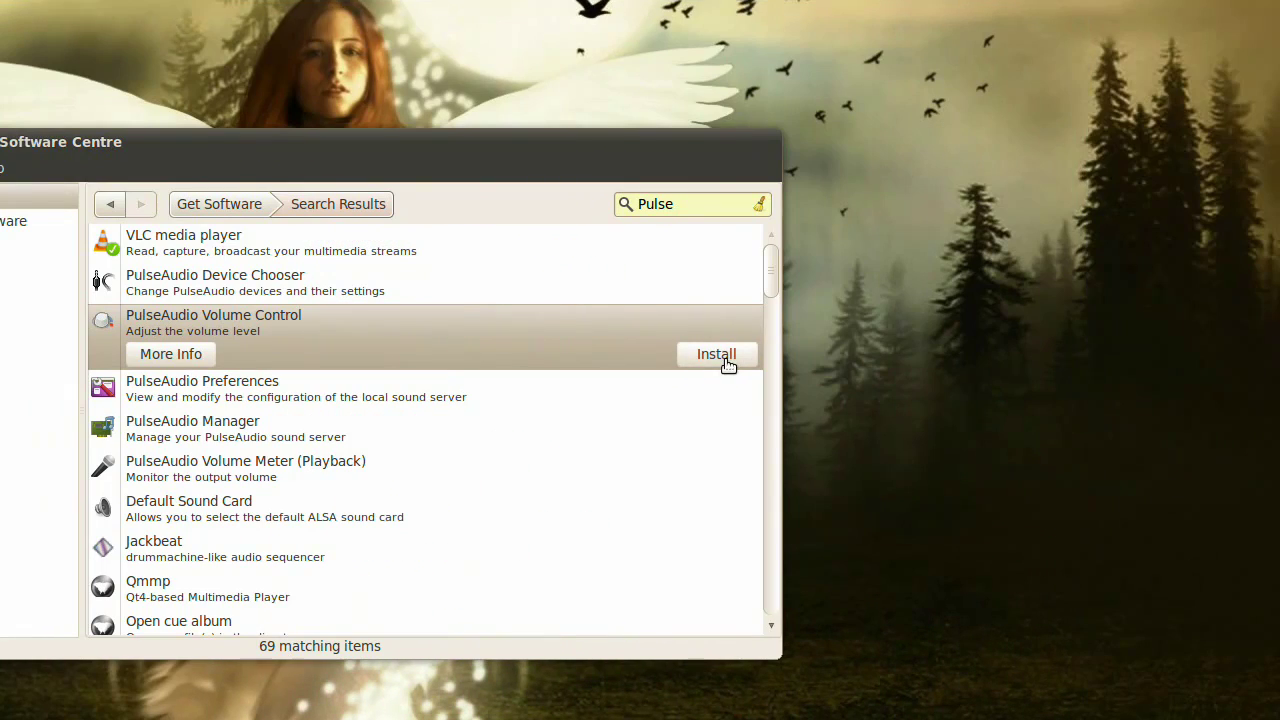
left_click(726, 360)
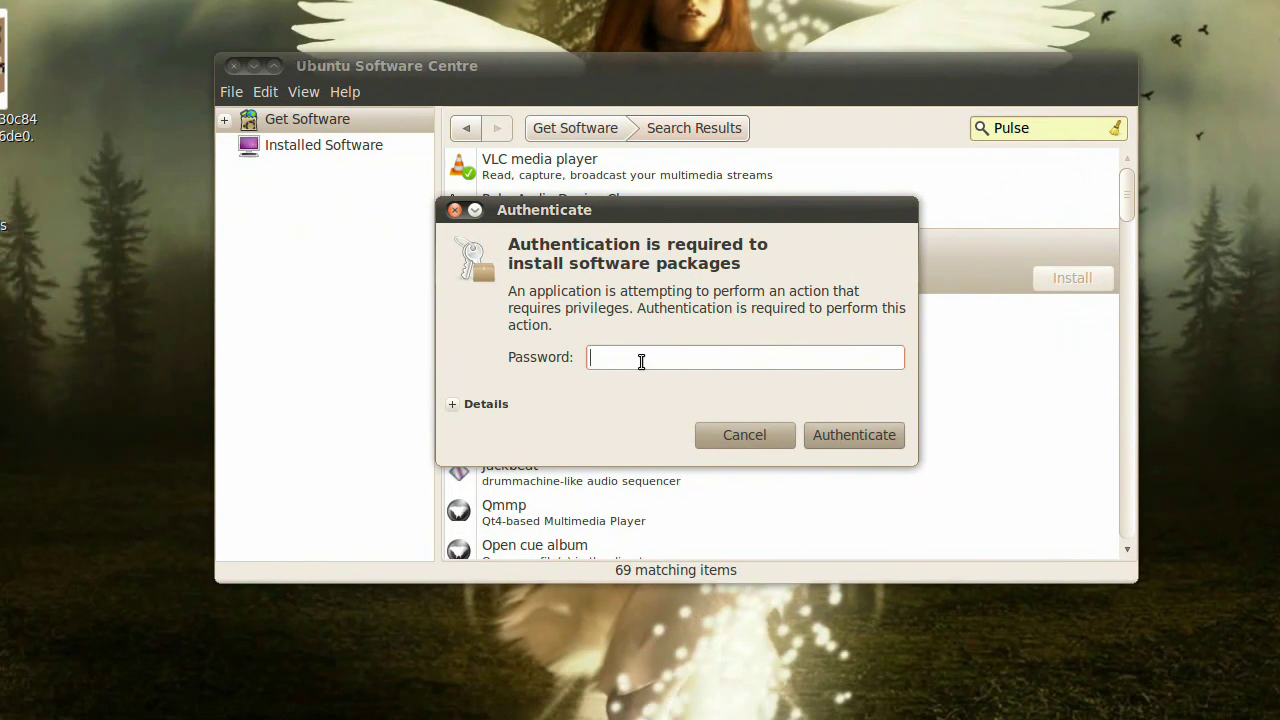
type("●●●●●●")
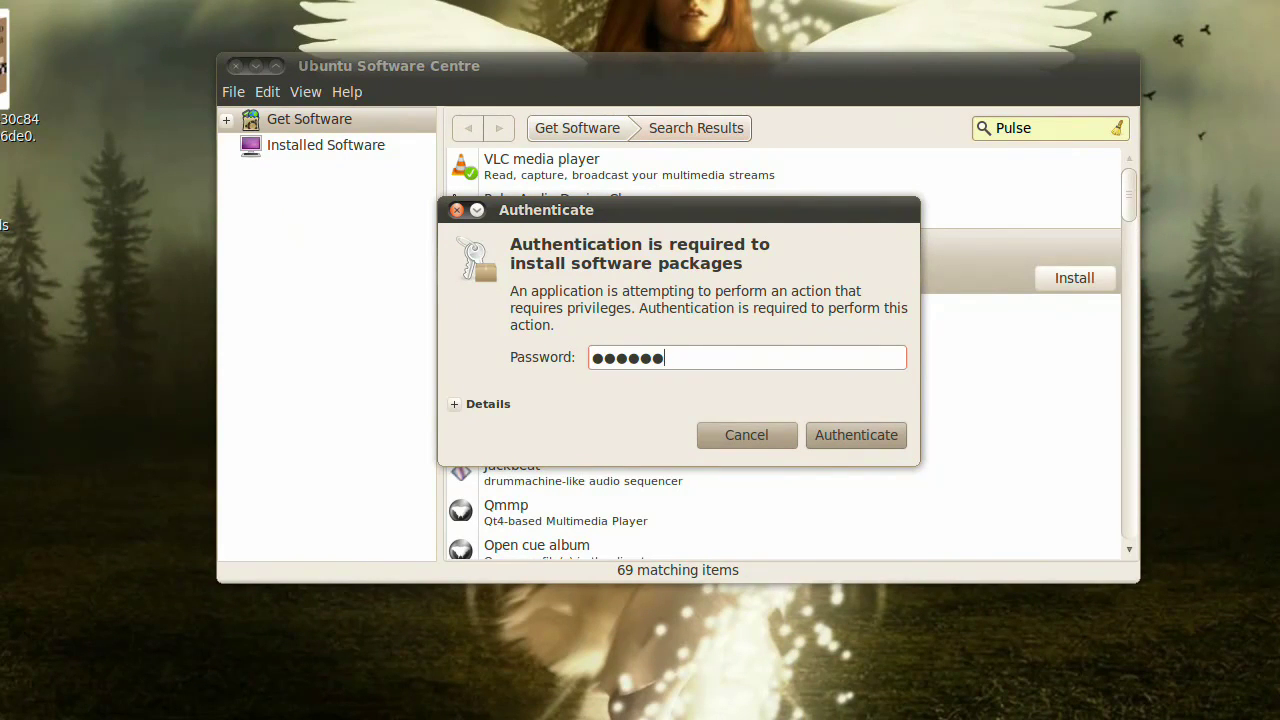
type("●●●●●●●●●●●●")
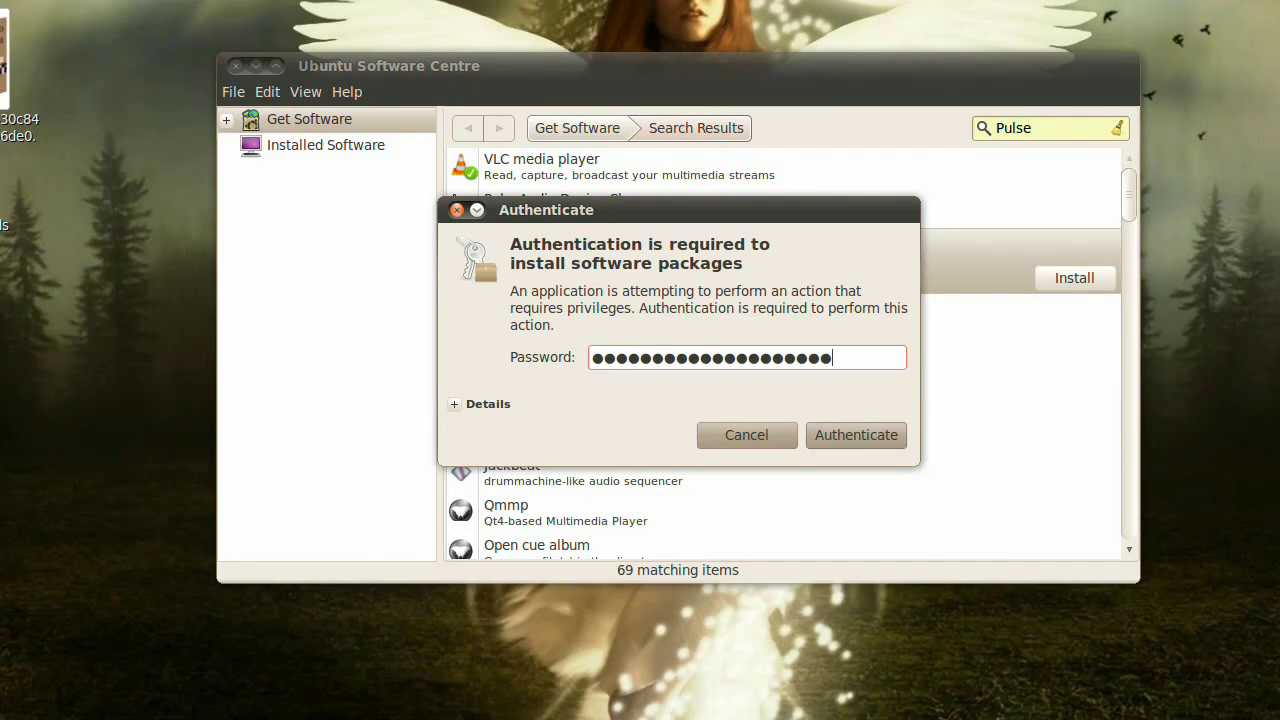
type("●●●●")
key("Return")
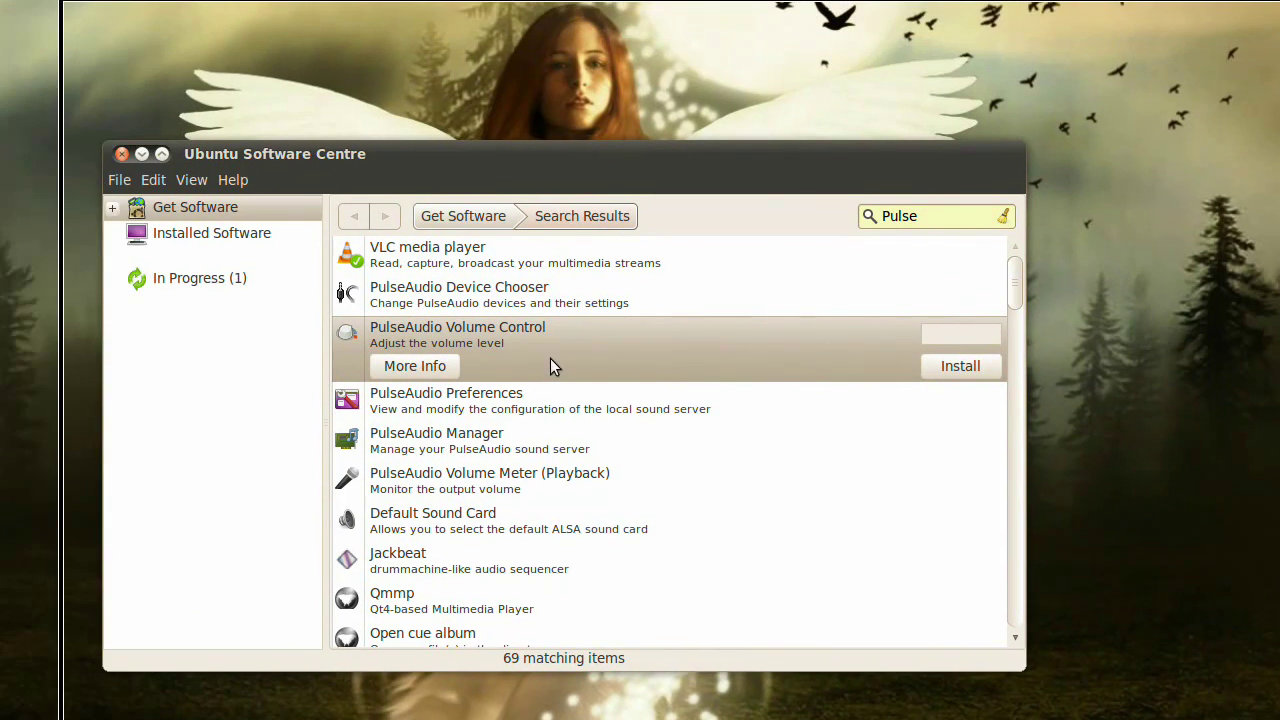
Step: Watch the PulseAudio Volume Control install complete in the In Progress view
left_click(256, 280)
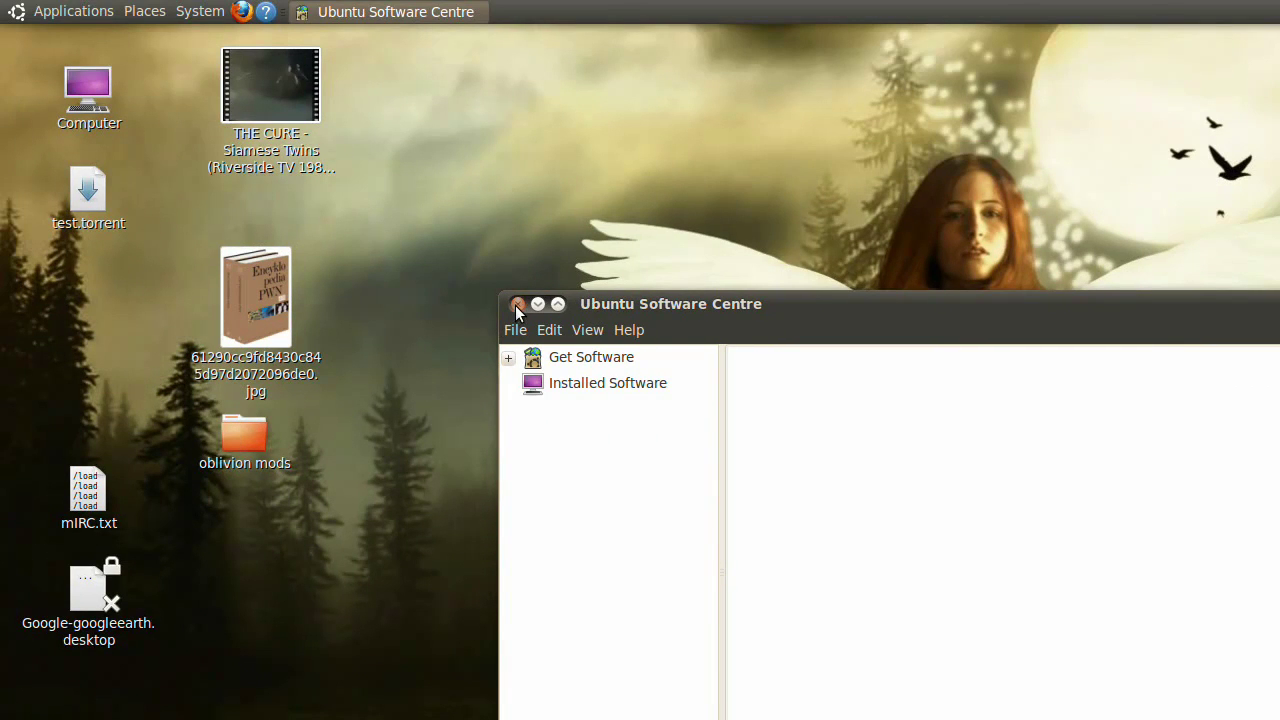
Step: Close the Software Centre and launch PulseAudio Volume Control from Applications > Sound & Video
left_click(517, 306)
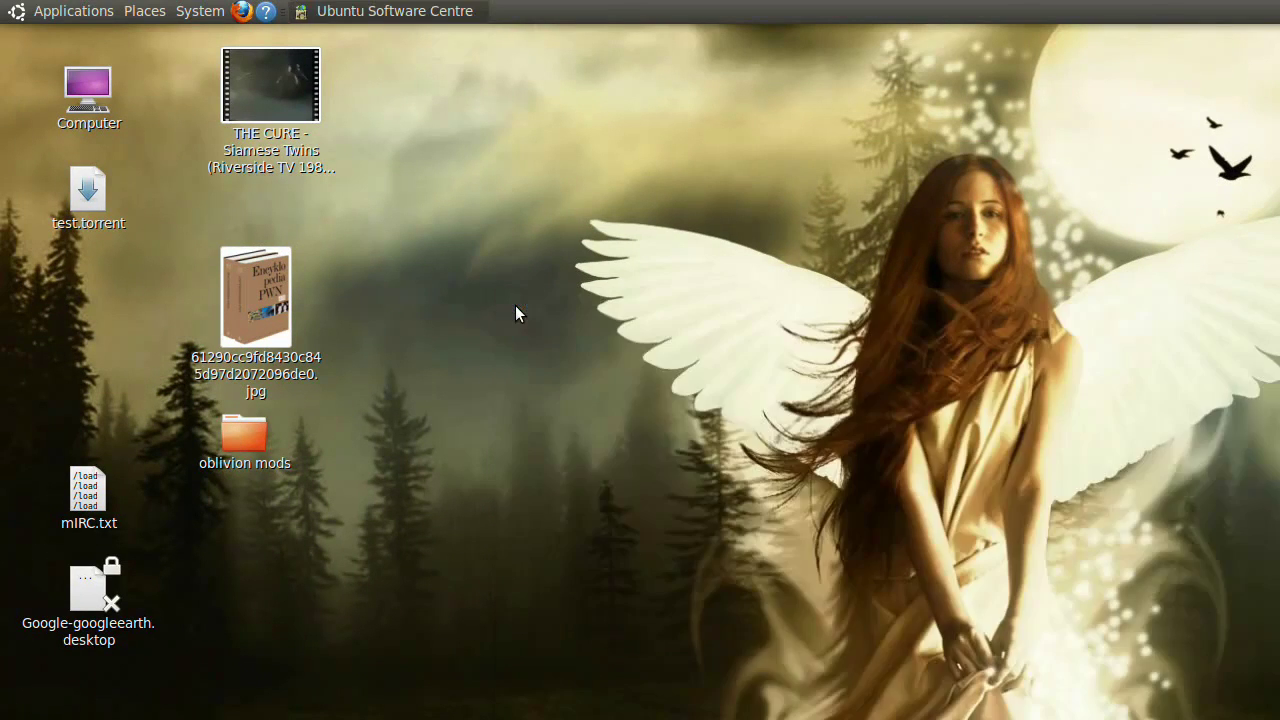
left_click(88, 13)
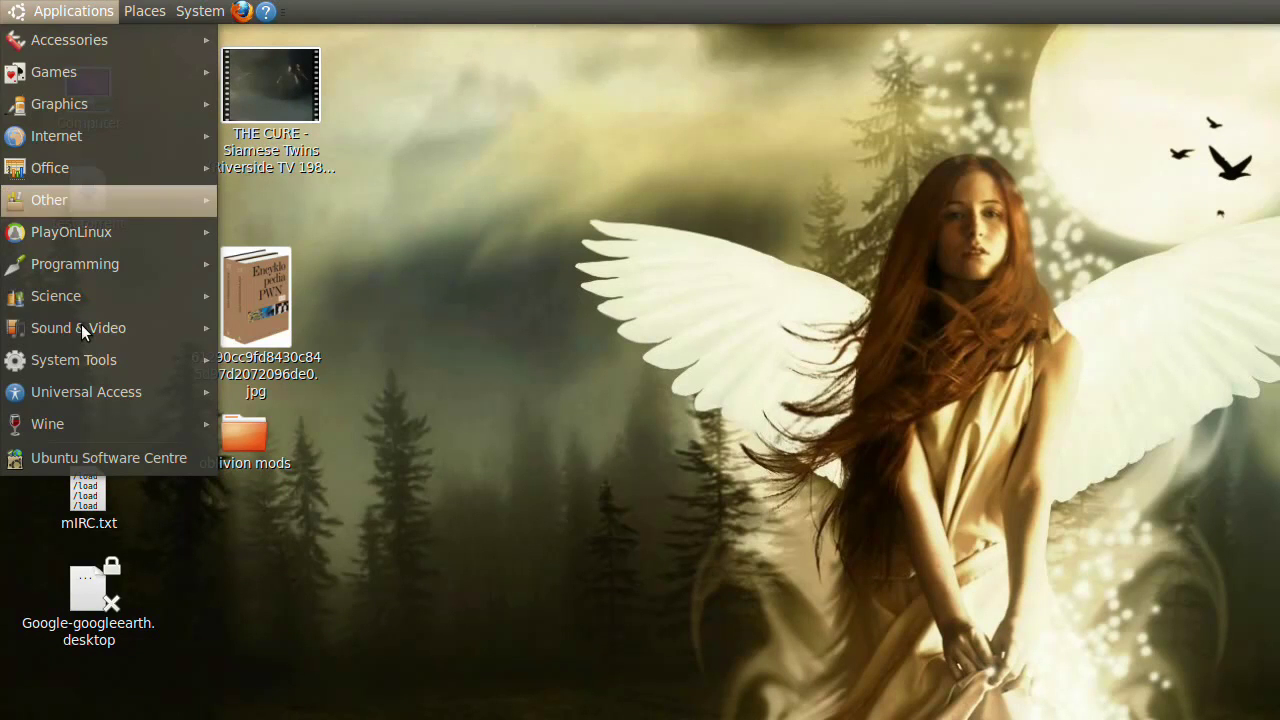
mouse_move(81, 324)
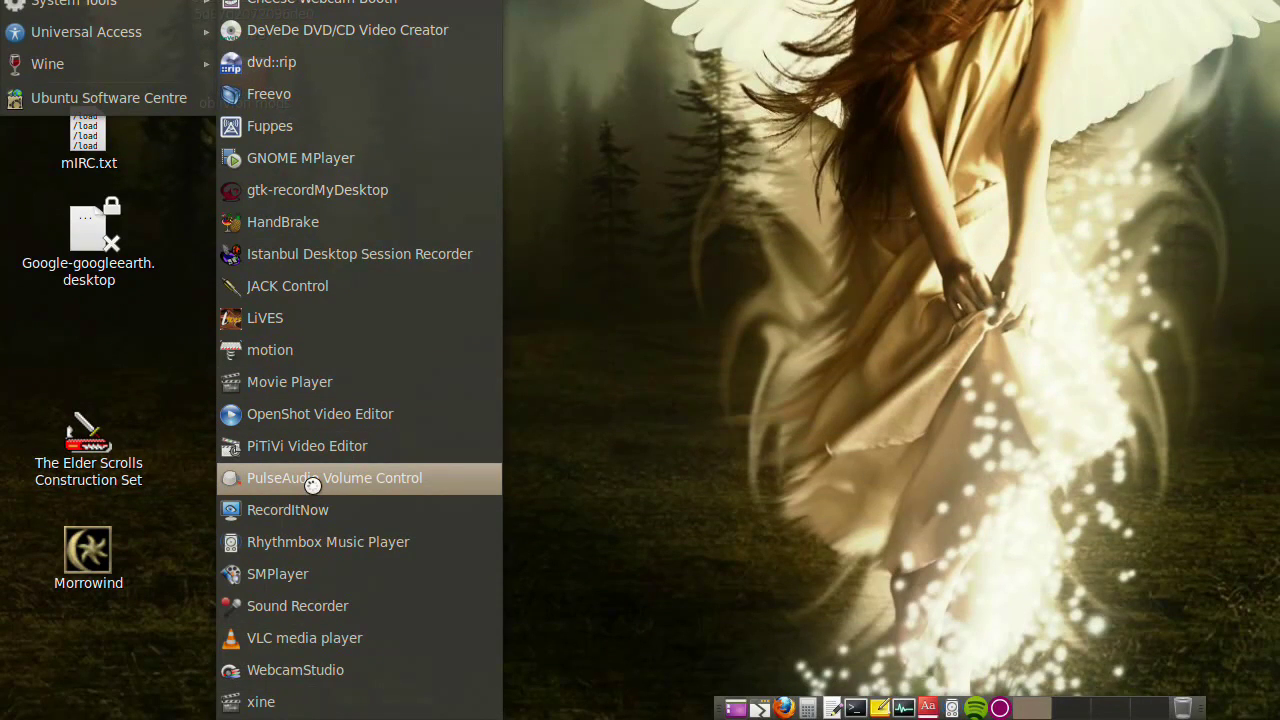
left_click(313, 485)
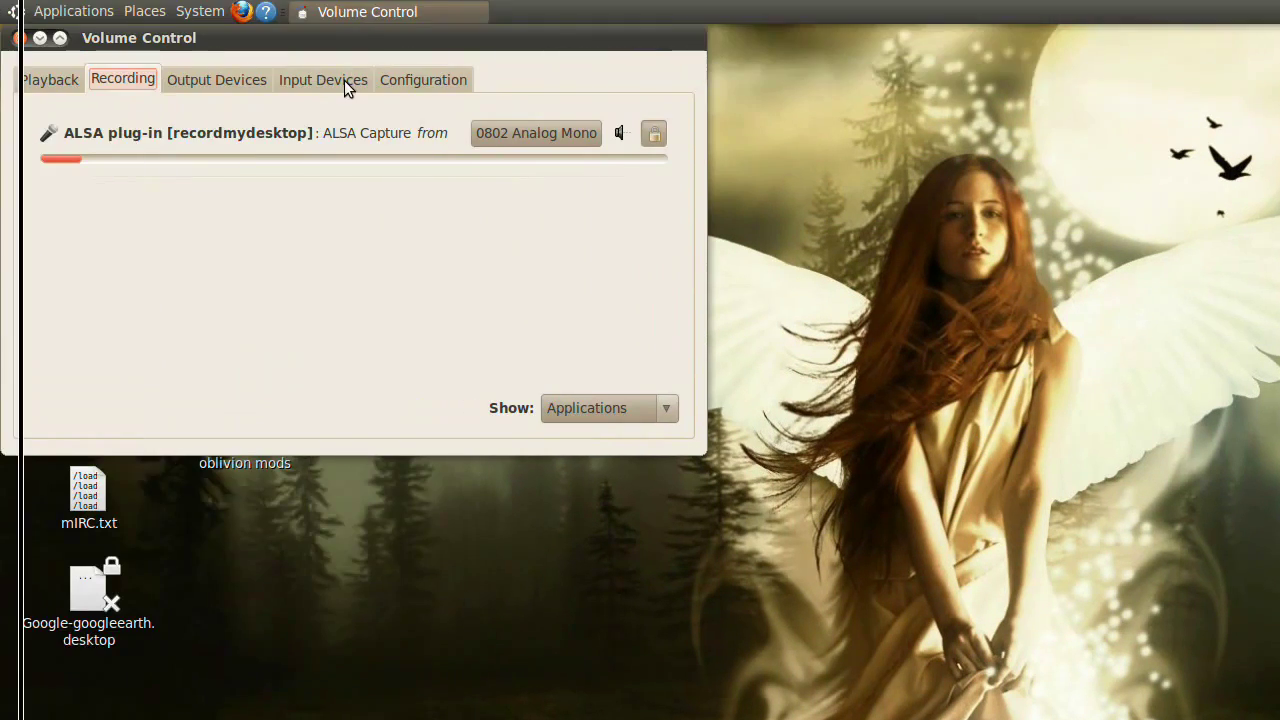
Step: Move the Volume Control window down-right and switch to the Input Devices tab
left_click_drag(320, 57, 795, 259)
left_click_drag(670, 259, 733, 300)
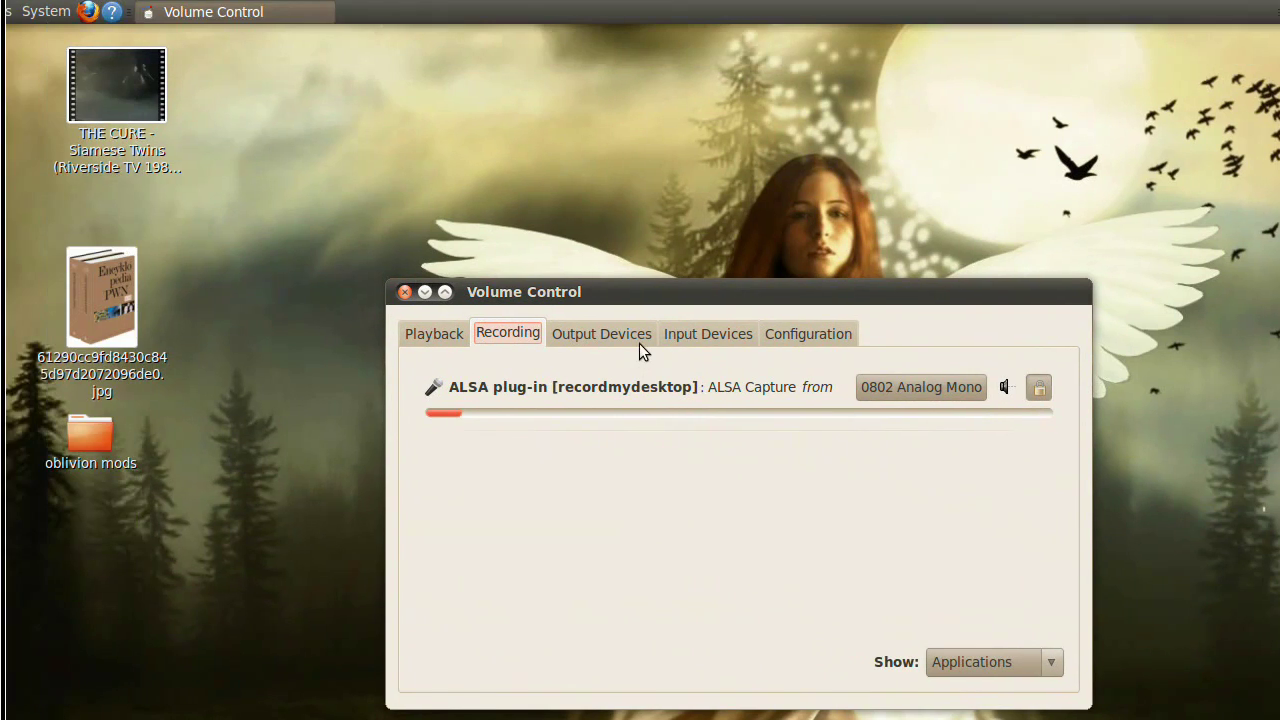
left_click(495, 266)
left_click(641, 334)
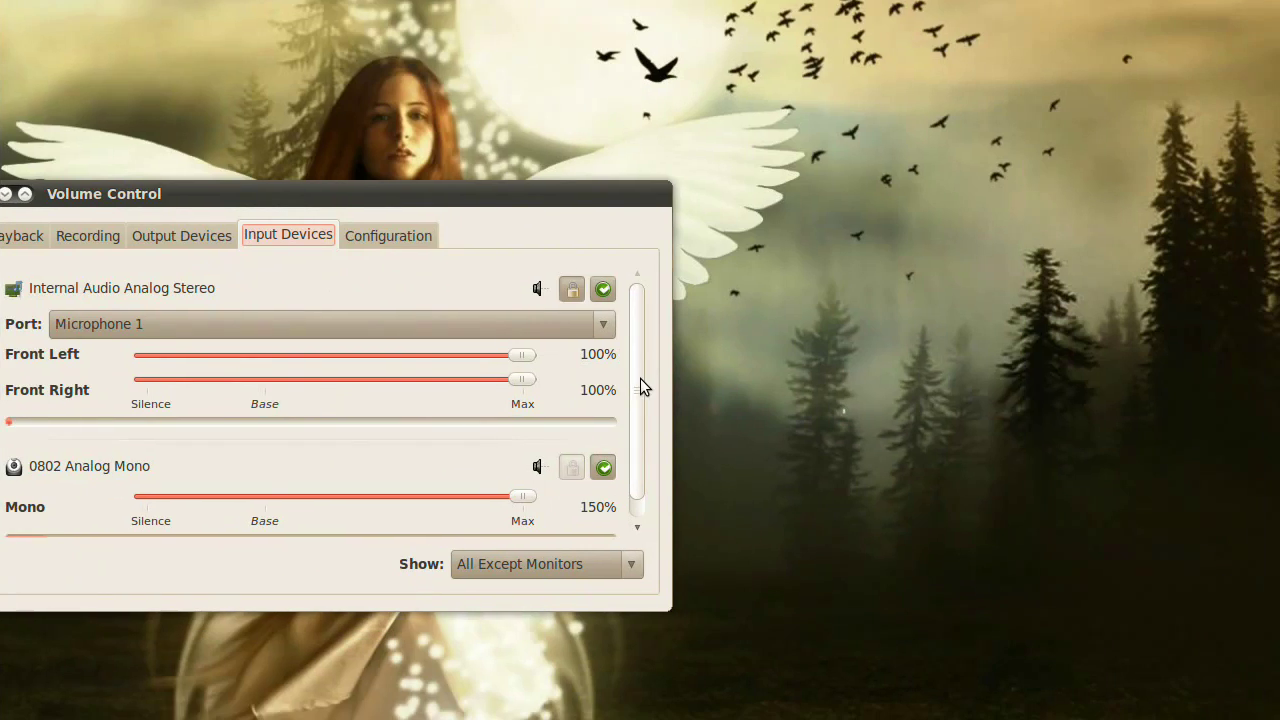
Step: Set Show to All Input Devices, revealing Monitor of Internal Audio Analog Stereo
scroll(877, 445, "down", 1)
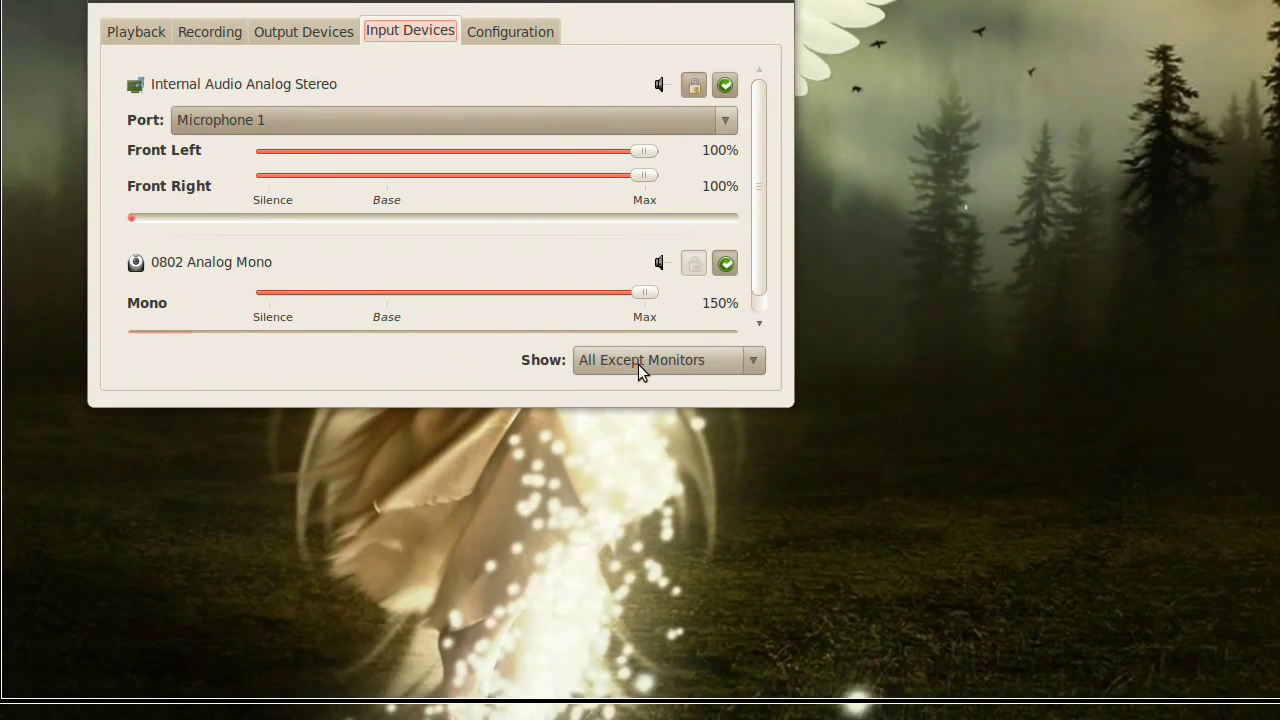
left_click(530, 572)
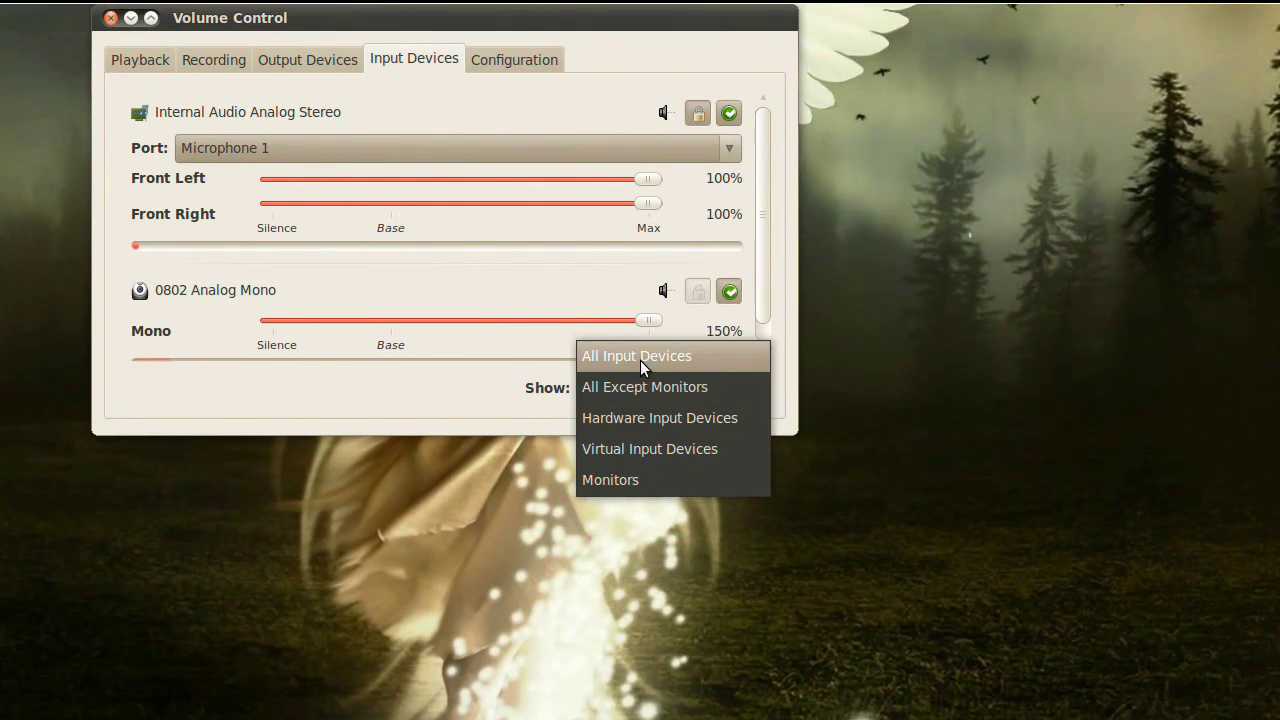
left_click(640, 324)
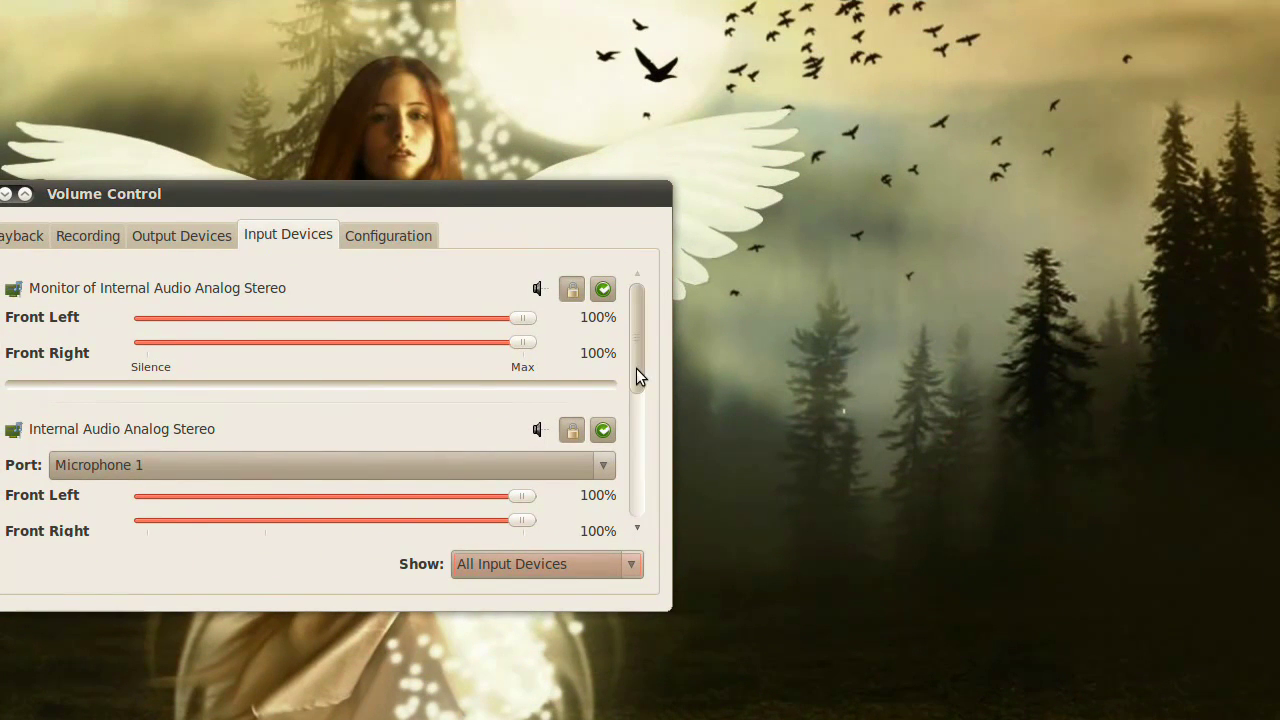
scroll(638, 362, "down", 1)
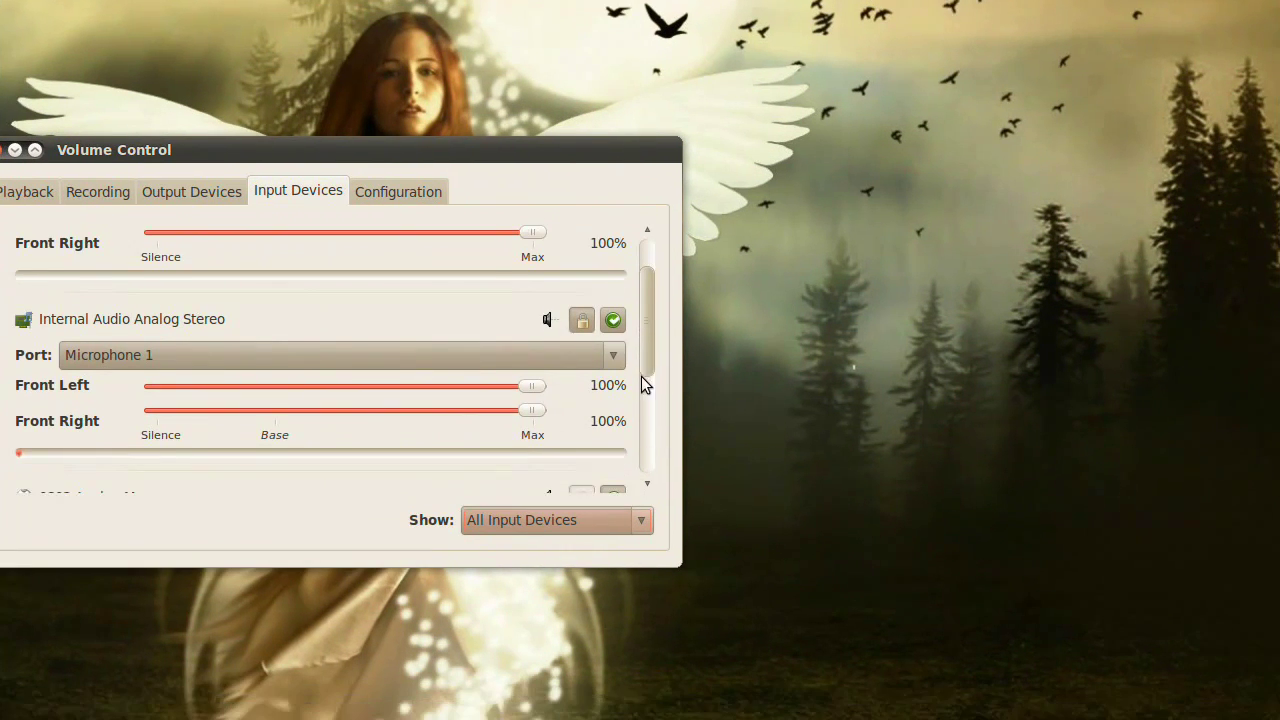
scroll(641, 365, "down", 3)
scroll(638, 369, "down", 2)
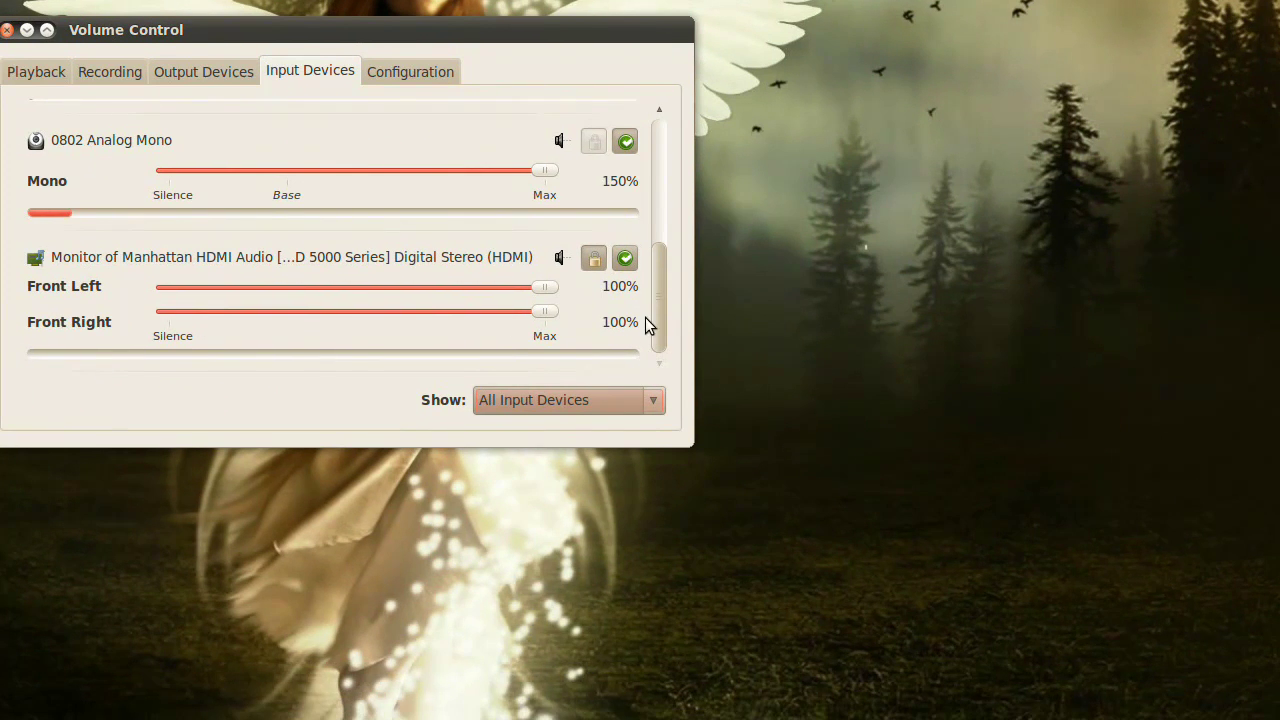
scroll(645, 325, "up", 6)
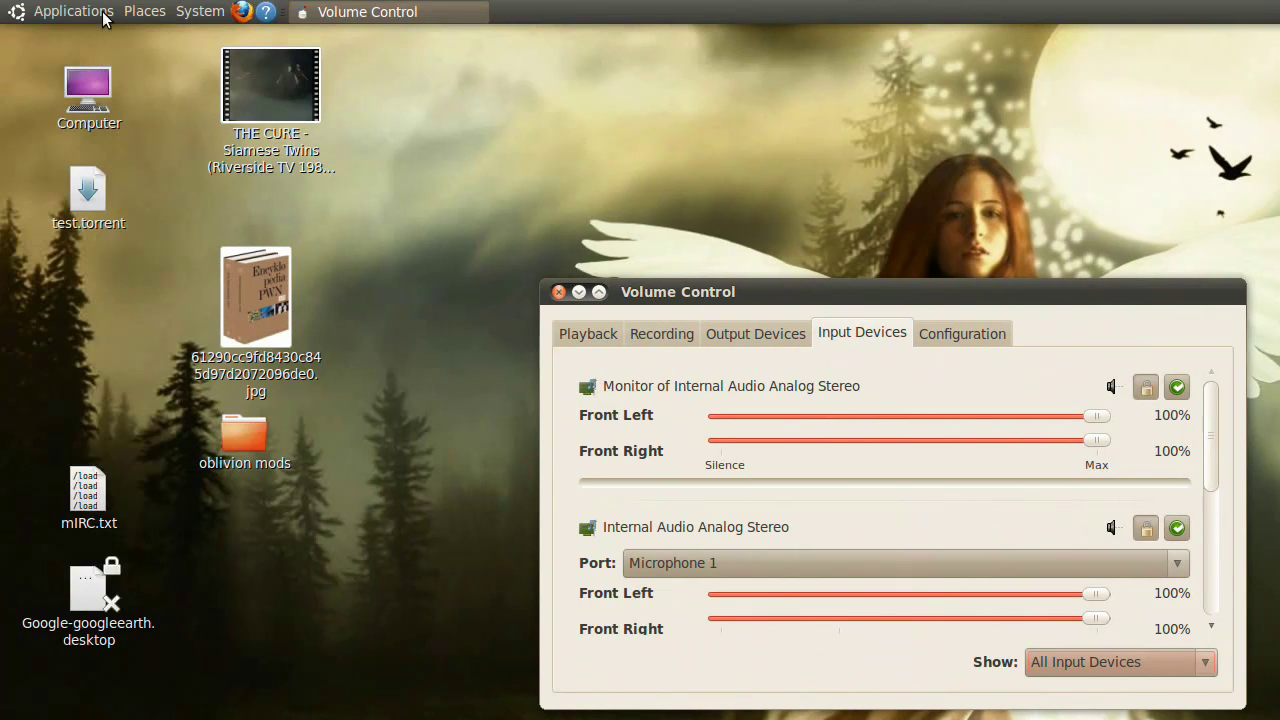
Step: Launch Rhythmbox from Sound & Video, play Imagine by A Perfect Circle, and minimise it
left_click(104, 19)
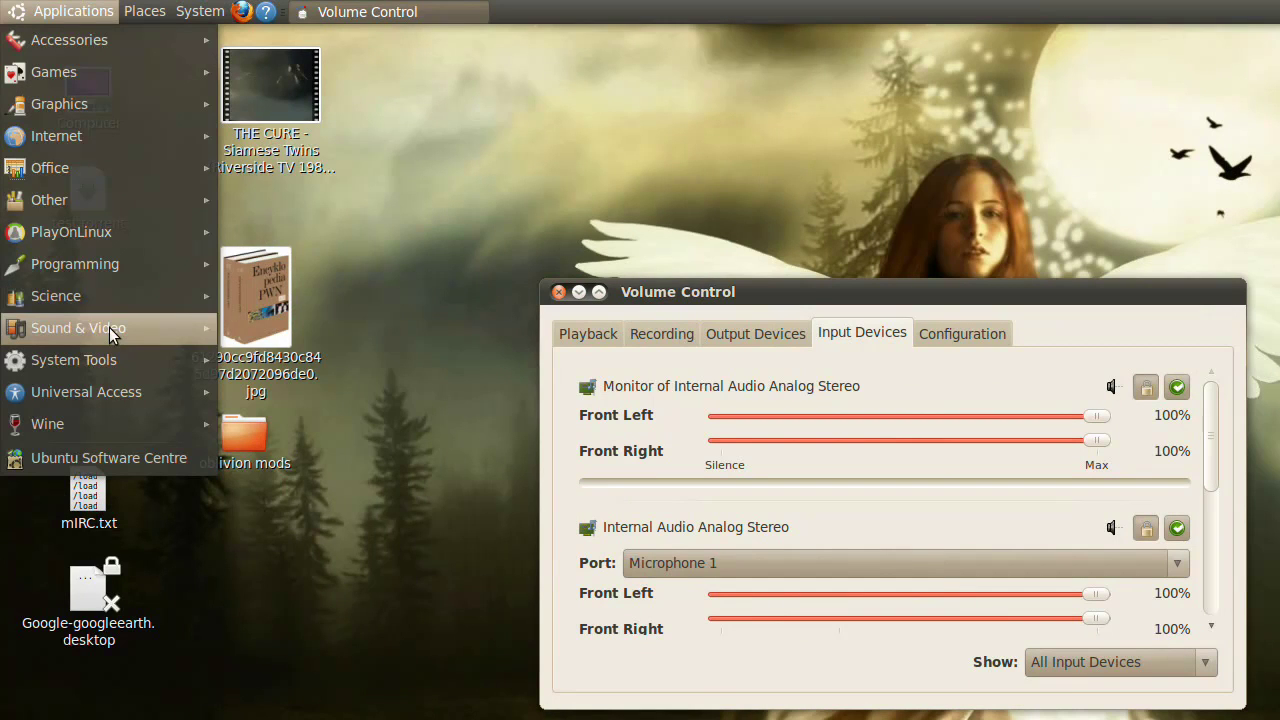
mouse_move(112, 328)
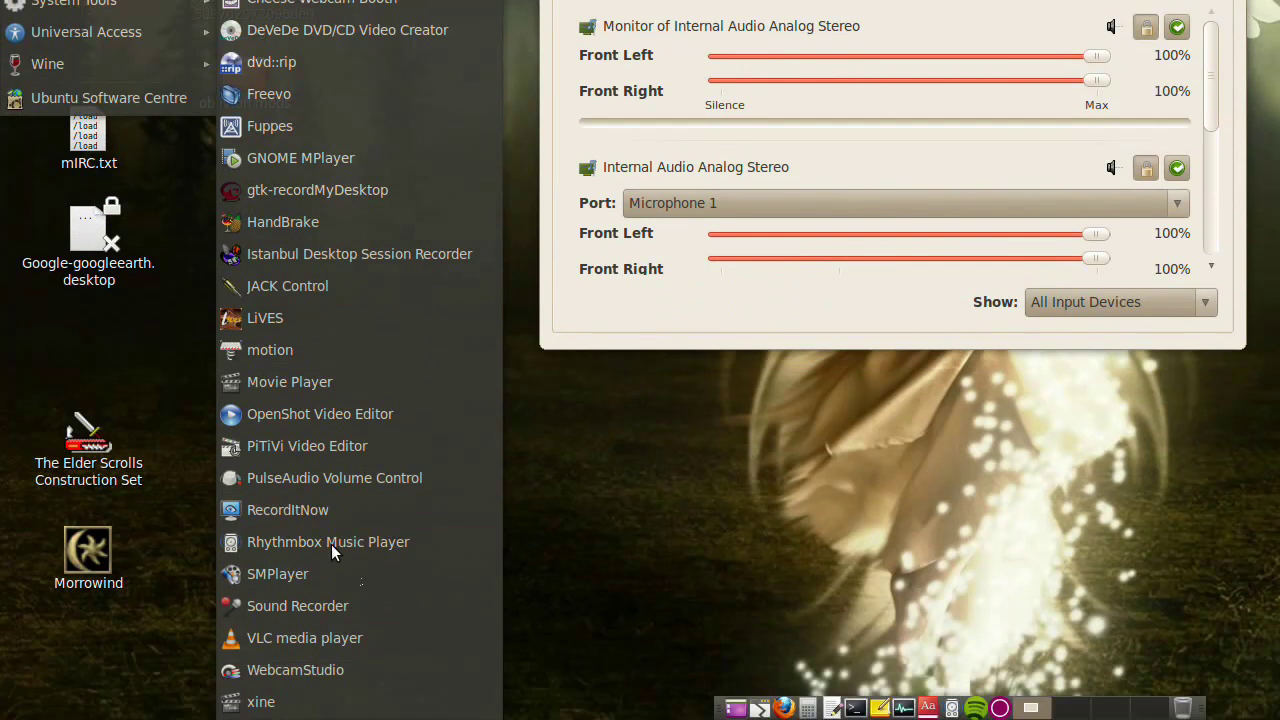
left_click(331, 602)
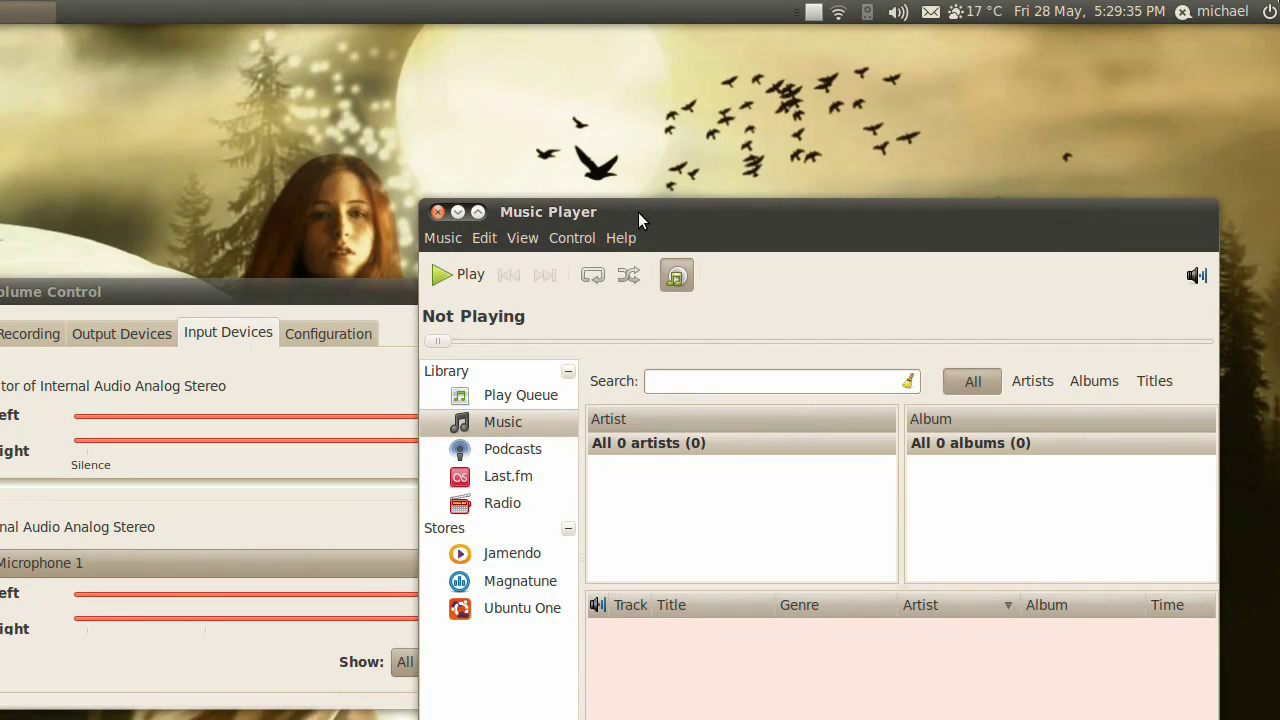
left_click_drag(629, 214, 544, 214)
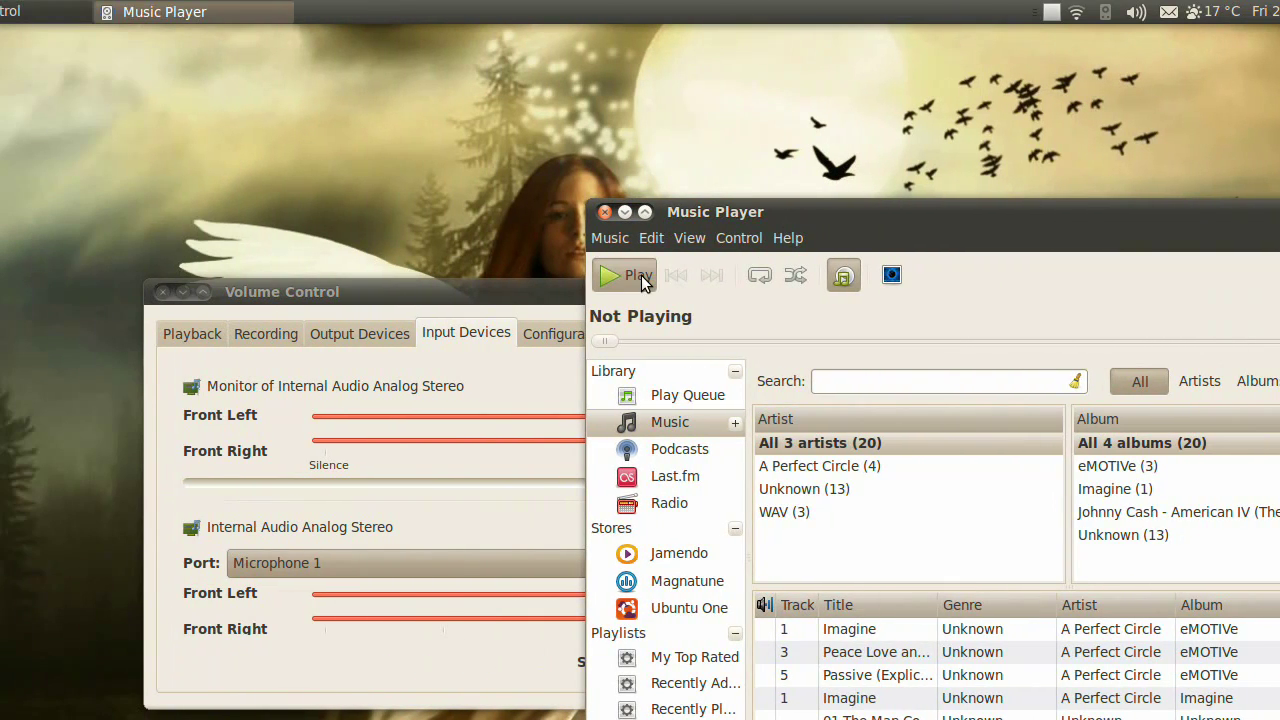
left_click(641, 275)
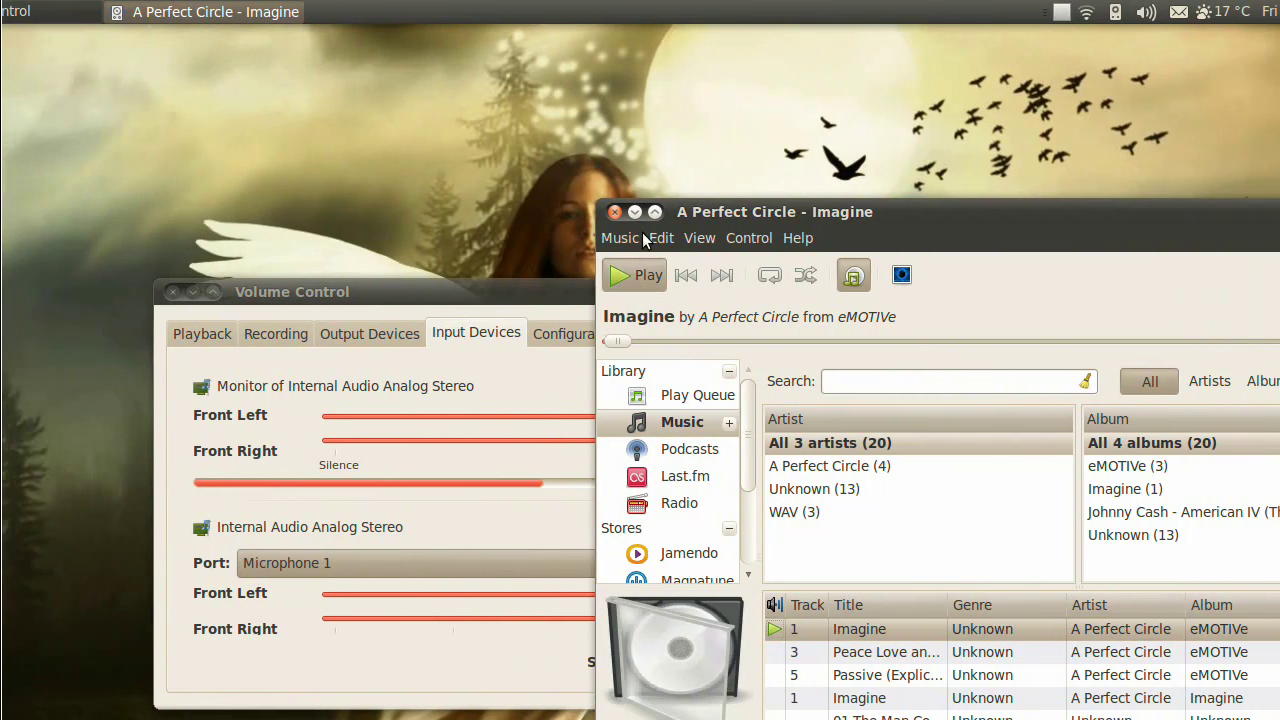
left_click(631, 212)
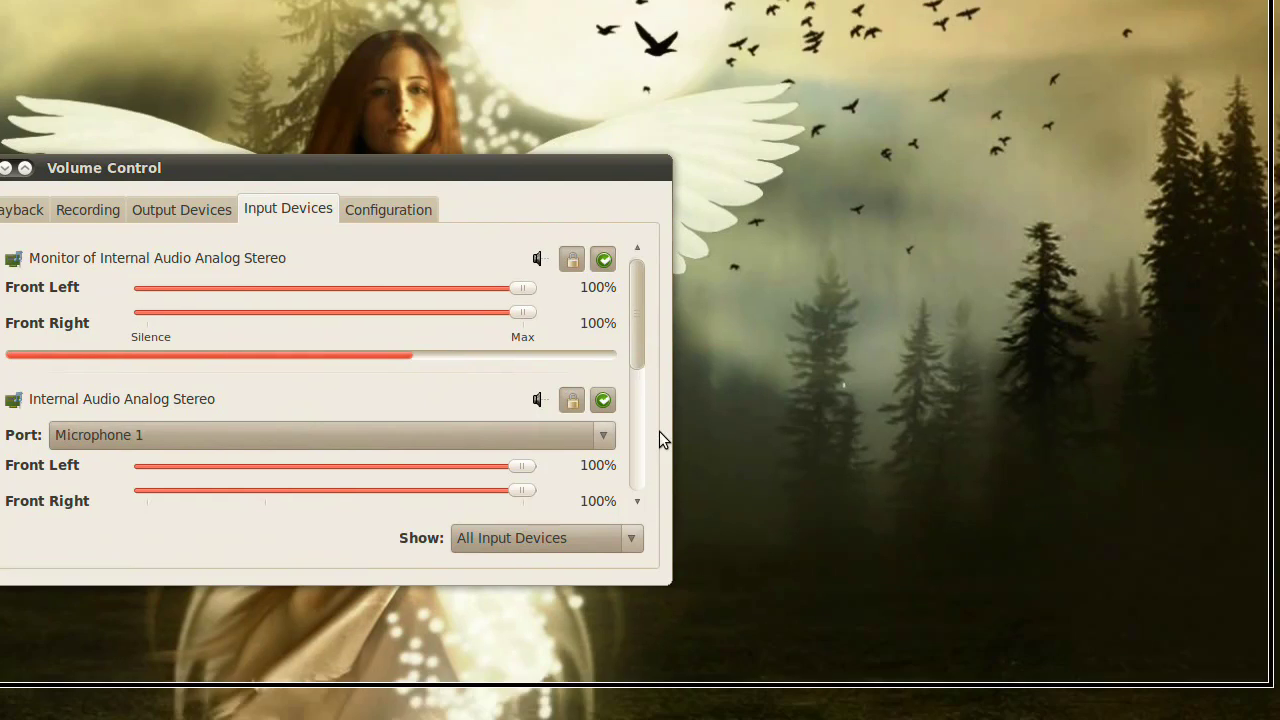
Step: On the Recording tab, review recordmydesktop's source list, leaving it on 0802 Analog Mono
scroll(650, 480, "down", 5)
scroll(593, 190, "down", 4)
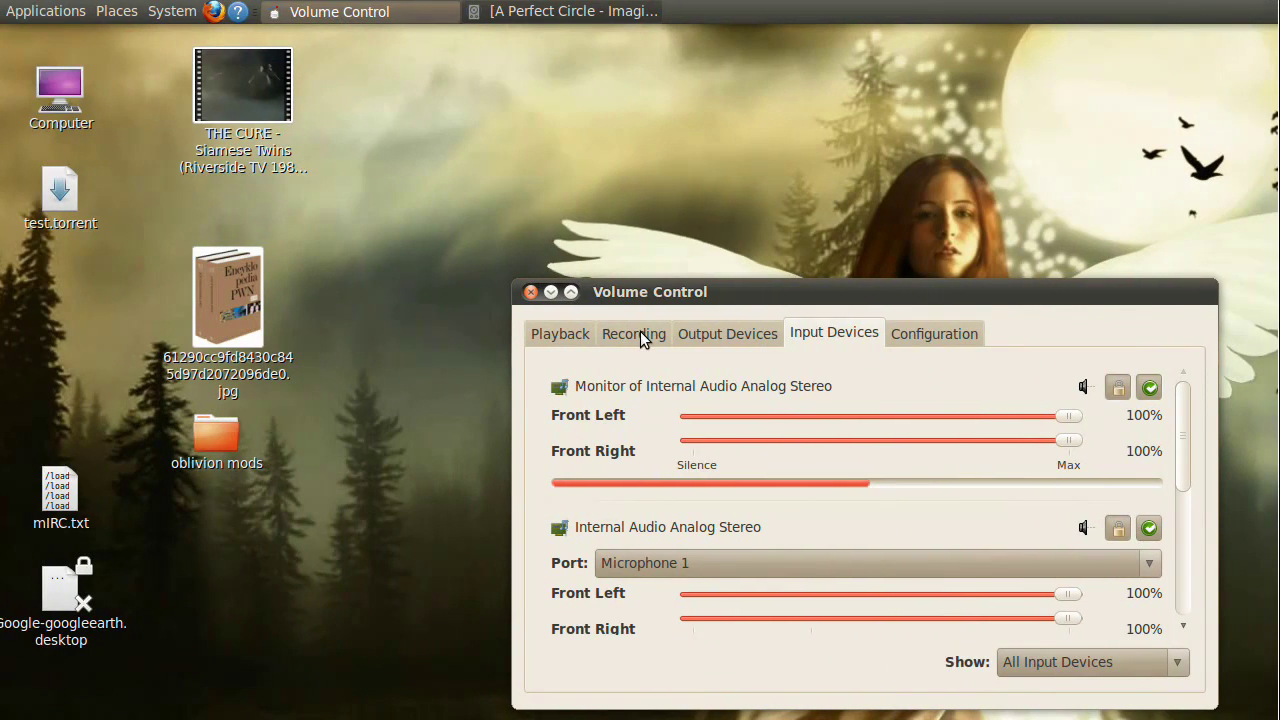
left_click(167, 333)
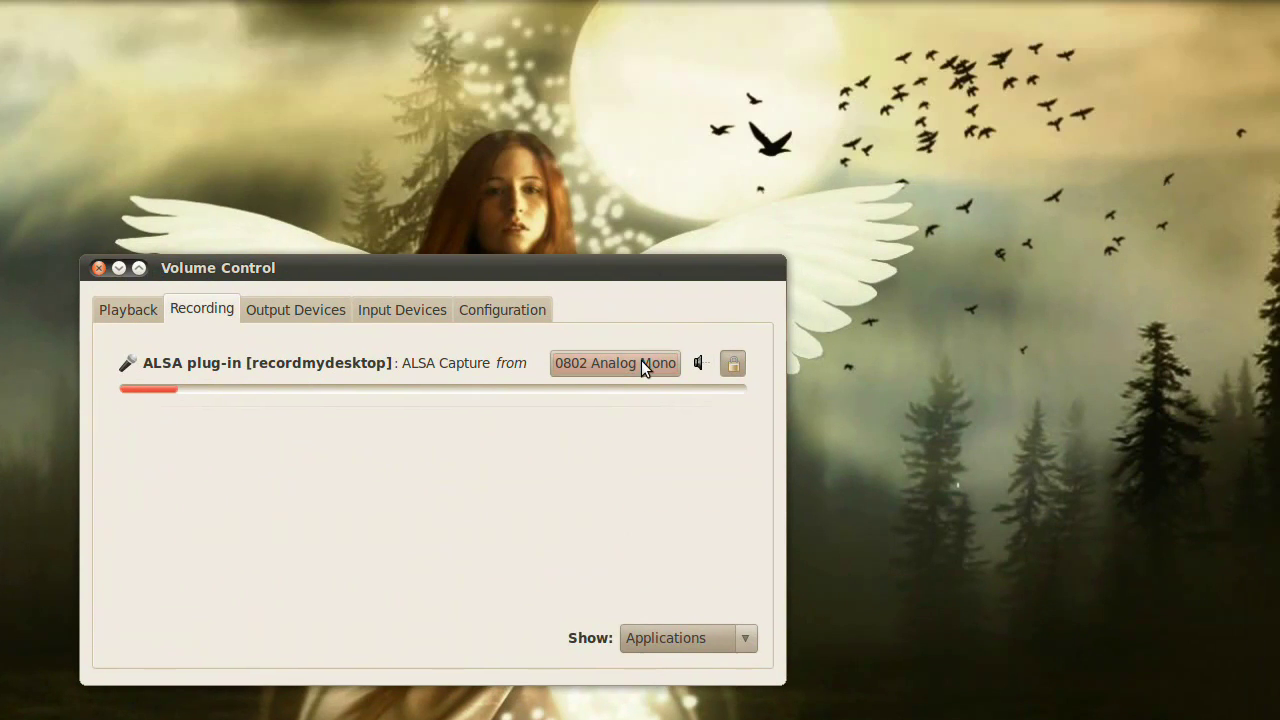
left_click(641, 363)
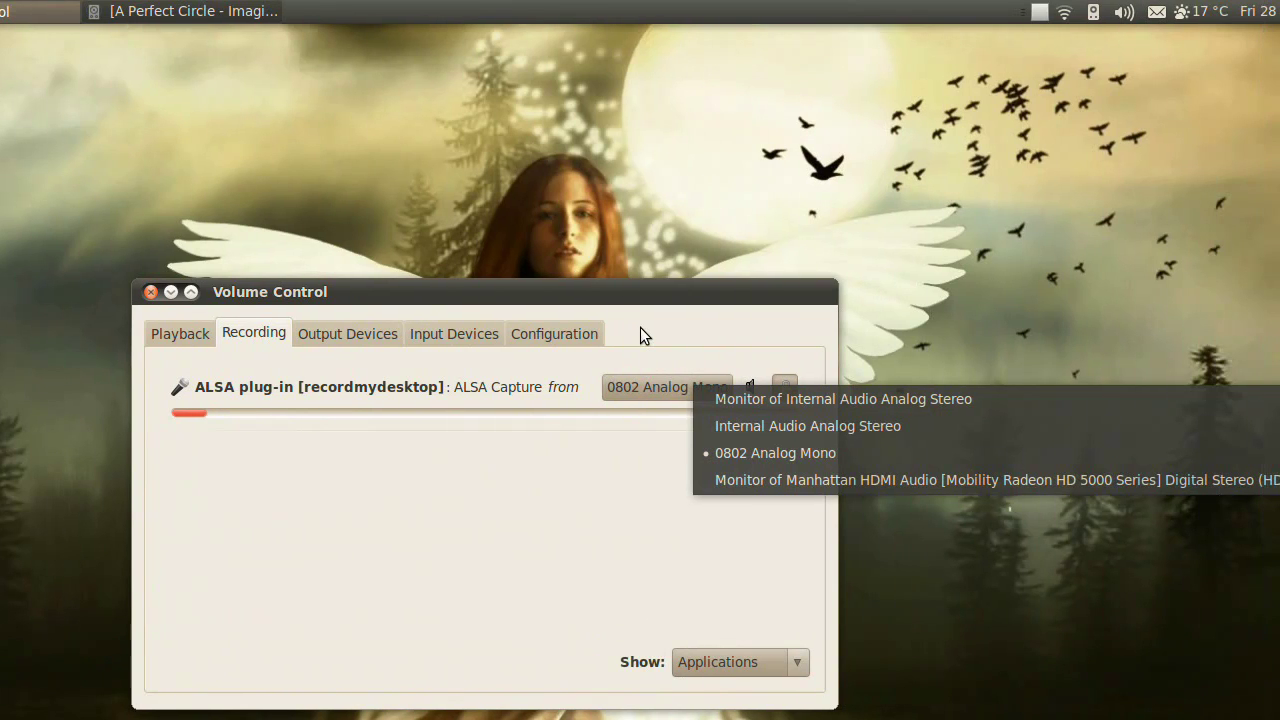
left_click(640, 327)
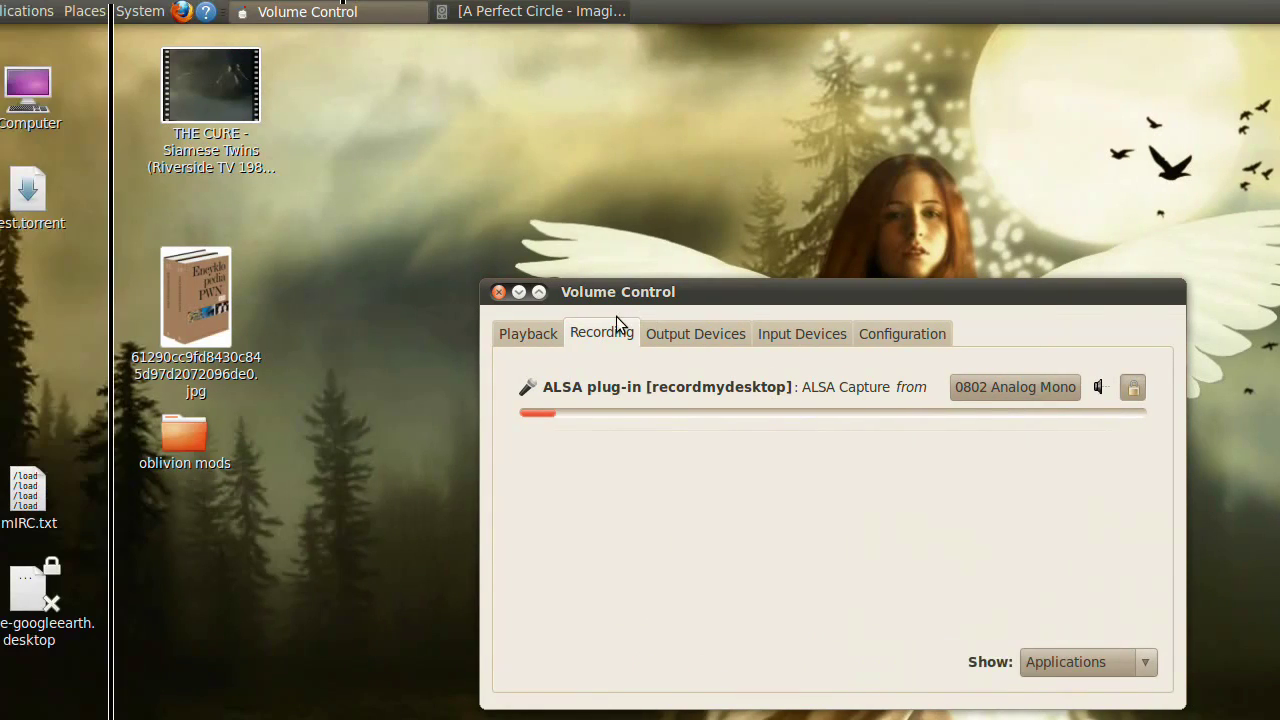